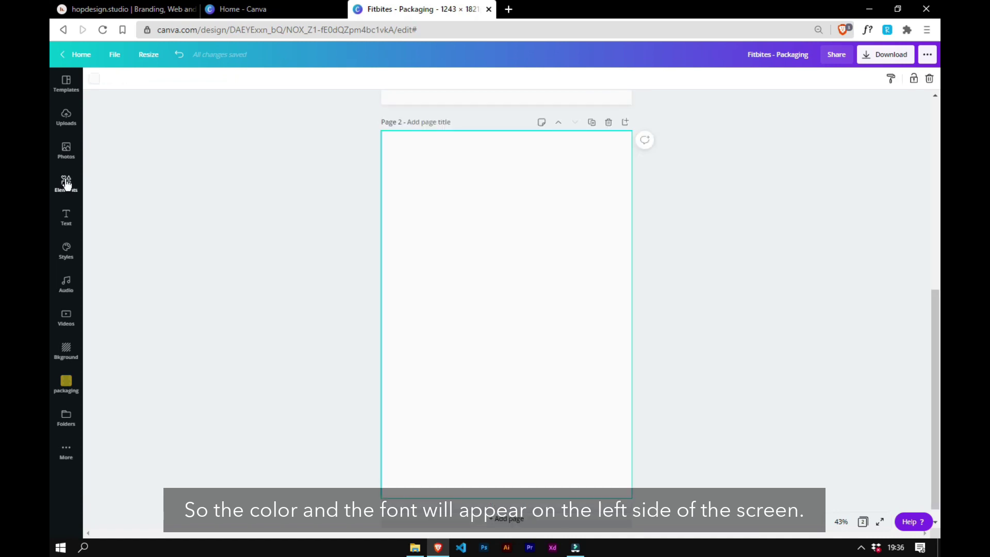
- Search the elements for "abstract shape" and bring up the folder choices for the pink Organic Abstract Shape Vector
{"action": "left_click", "coordinate": [66, 183]}
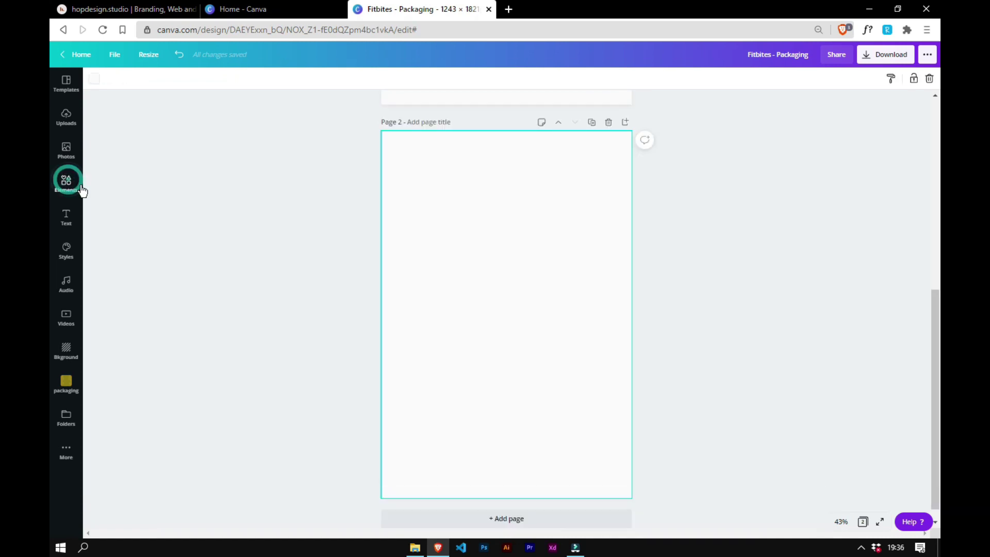
{"action": "left_click", "coordinate": [135, 86]}
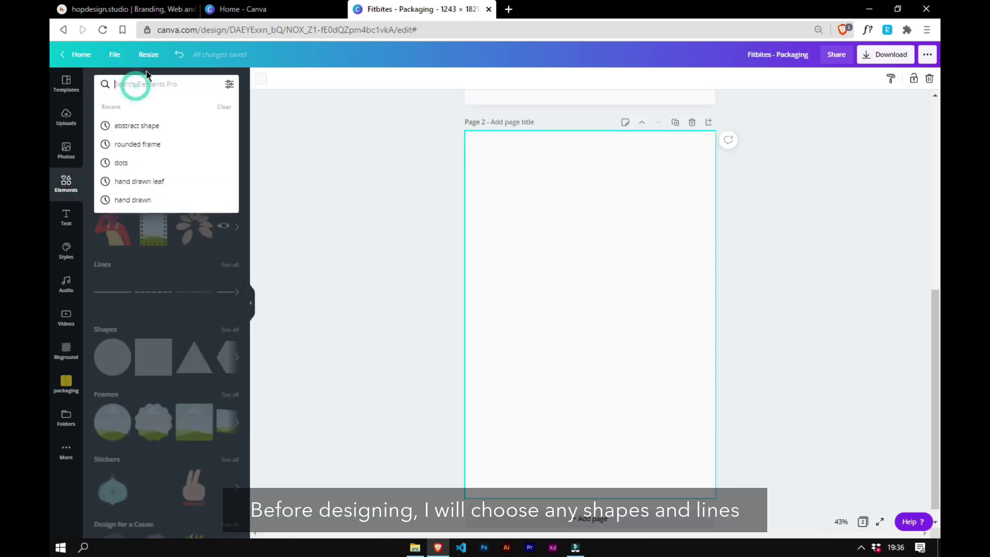
{"action": "type", "text": "abstr"}
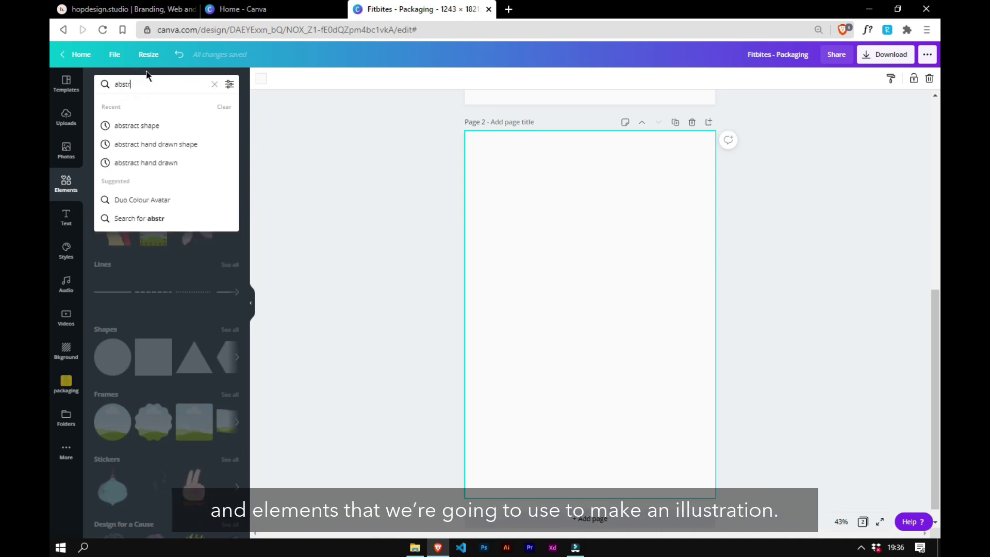
{"action": "type", "text": "act shape"}
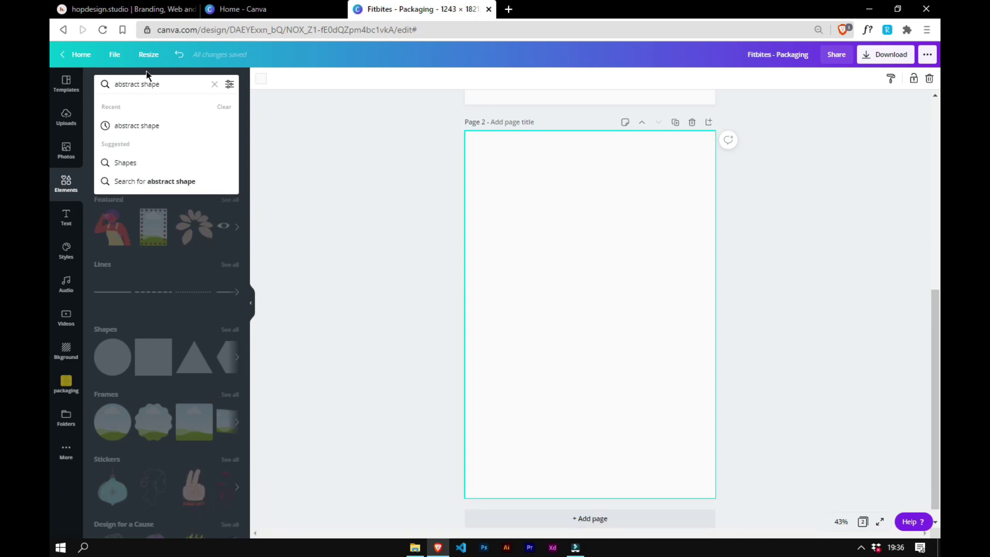
{"action": "key", "text": "Return"}
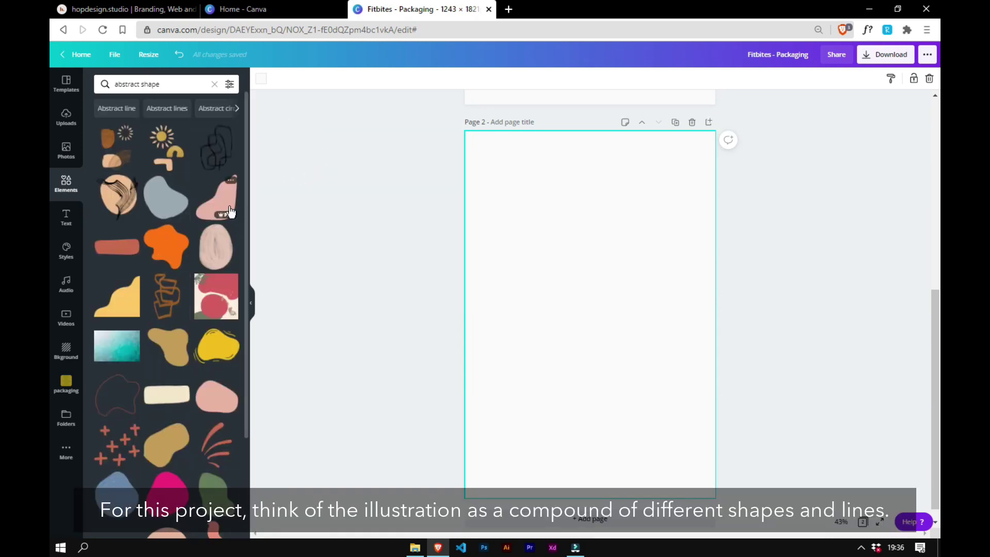
{"action": "left_click", "coordinate": [232, 181]}
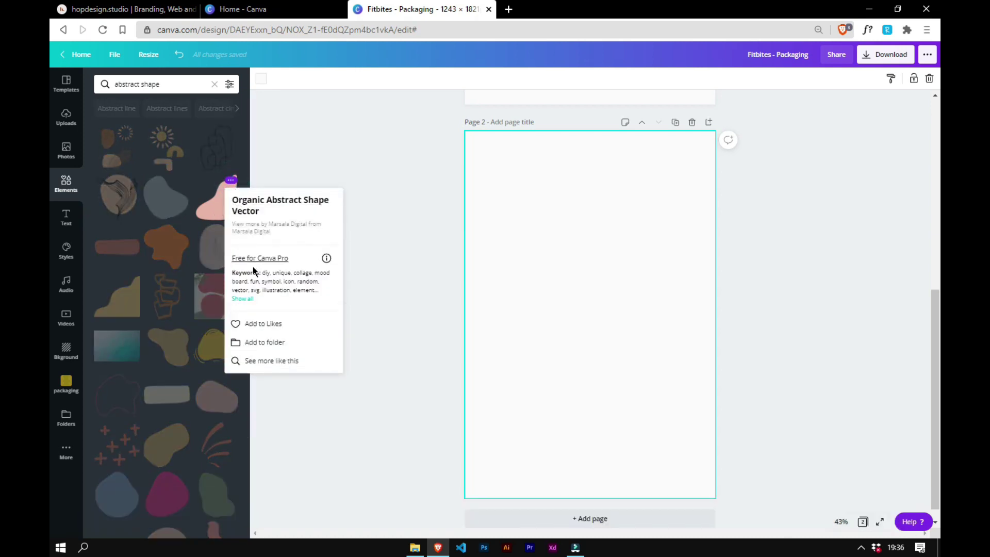
{"action": "left_click", "coordinate": [262, 343]}
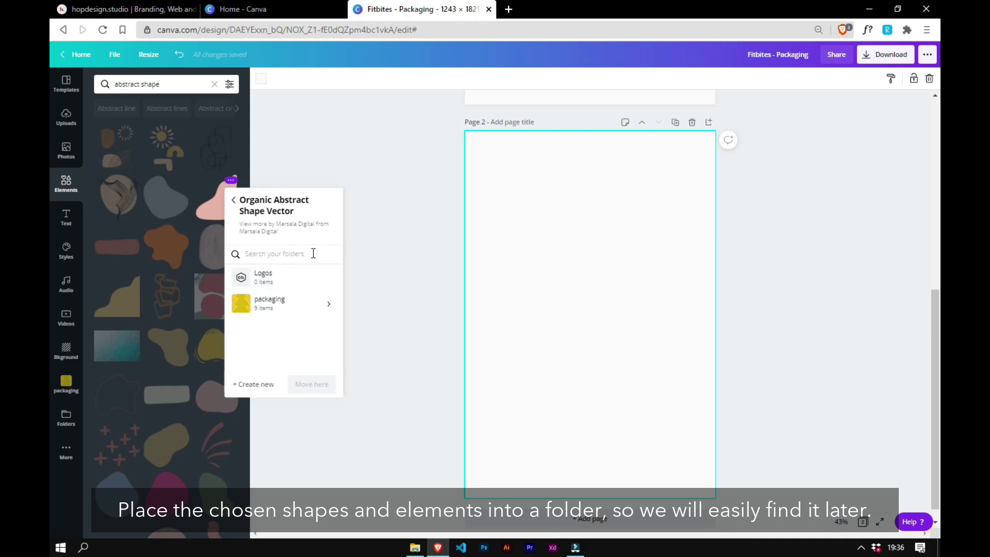
{"action": "left_click", "coordinate": [264, 386]}
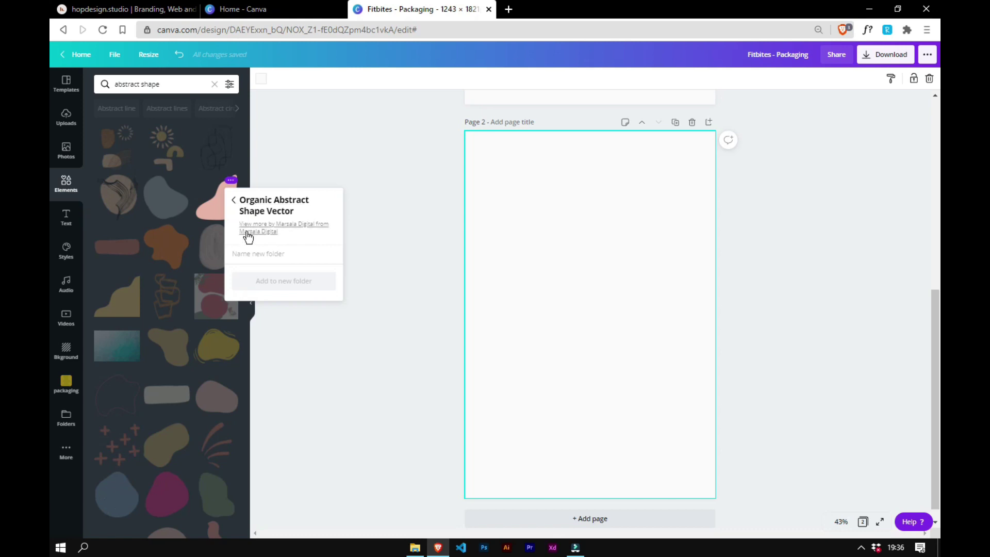
{"action": "type", "text": "hahd"}
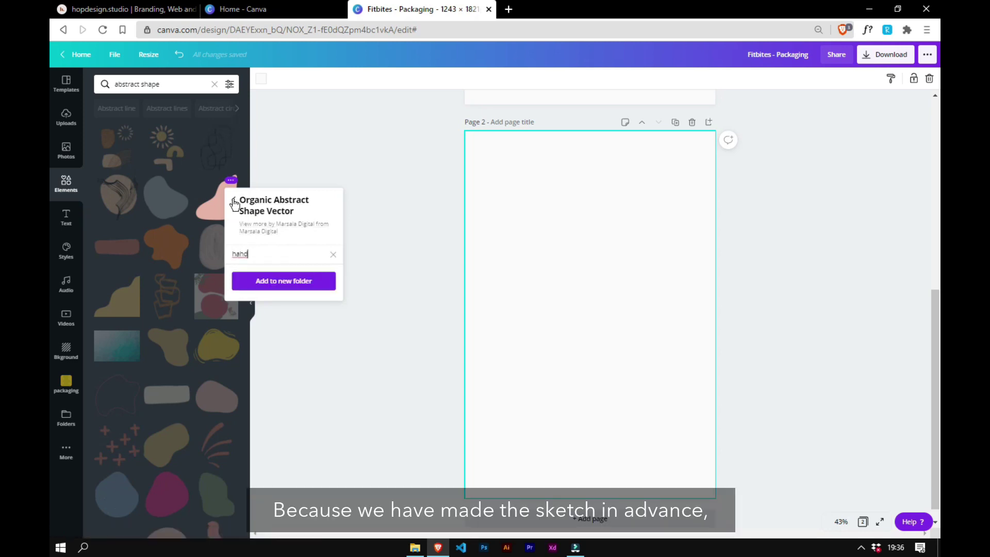
{"action": "left_click", "coordinate": [235, 201]}
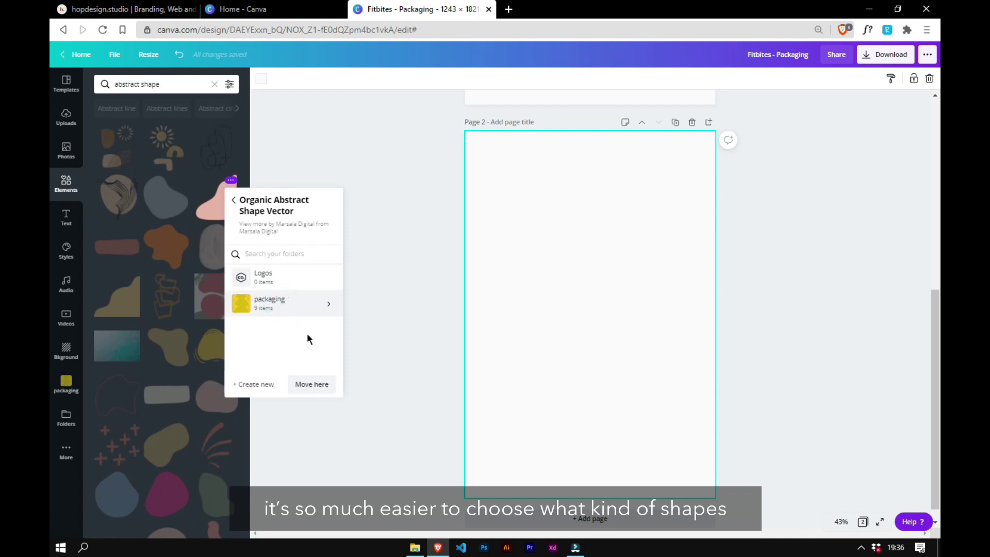
- Save the pink organic abstract shape to the packaging folder
{"action": "left_click", "coordinate": [310, 388]}
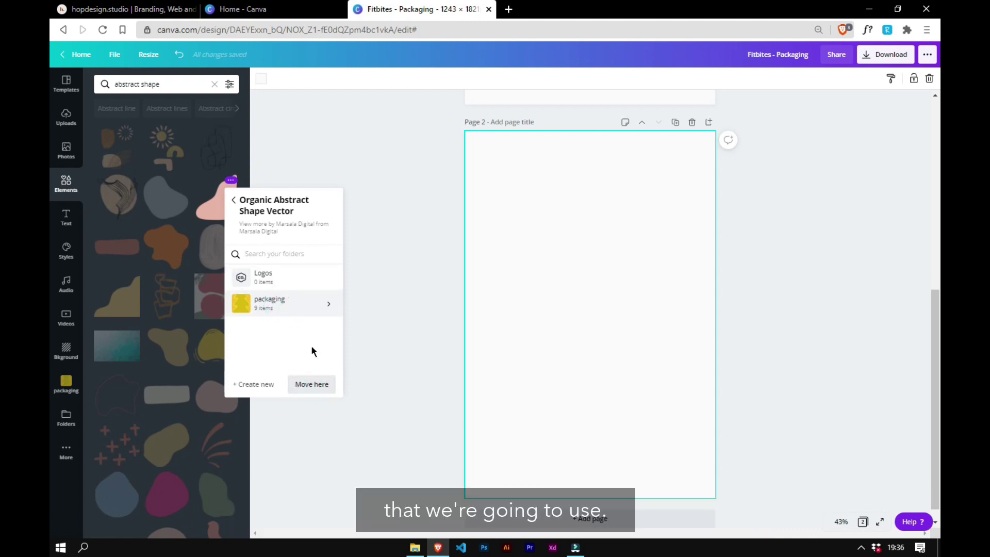
{"action": "left_click", "coordinate": [311, 384]}
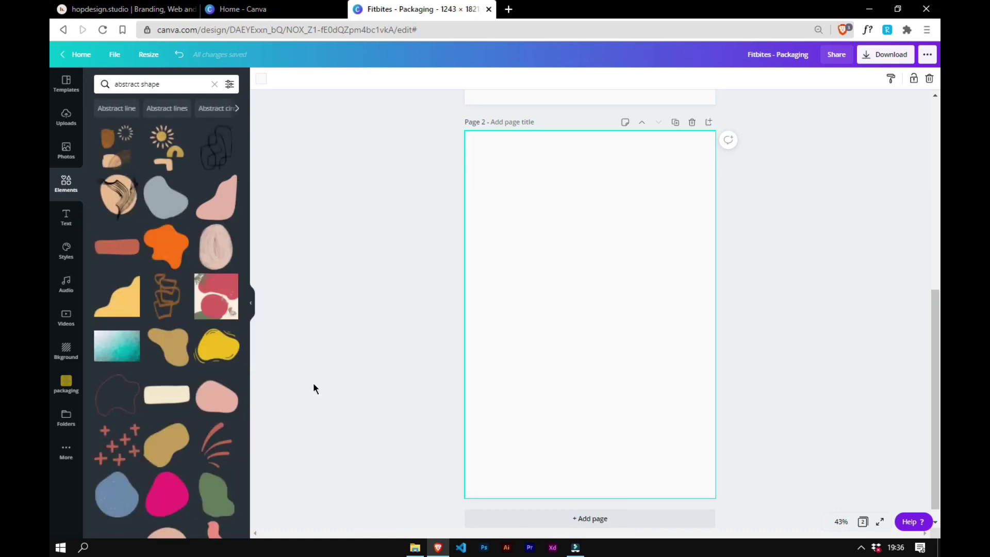
{"action": "left_click", "coordinate": [181, 180]}
{"action": "left_click", "coordinate": [209, 341]}
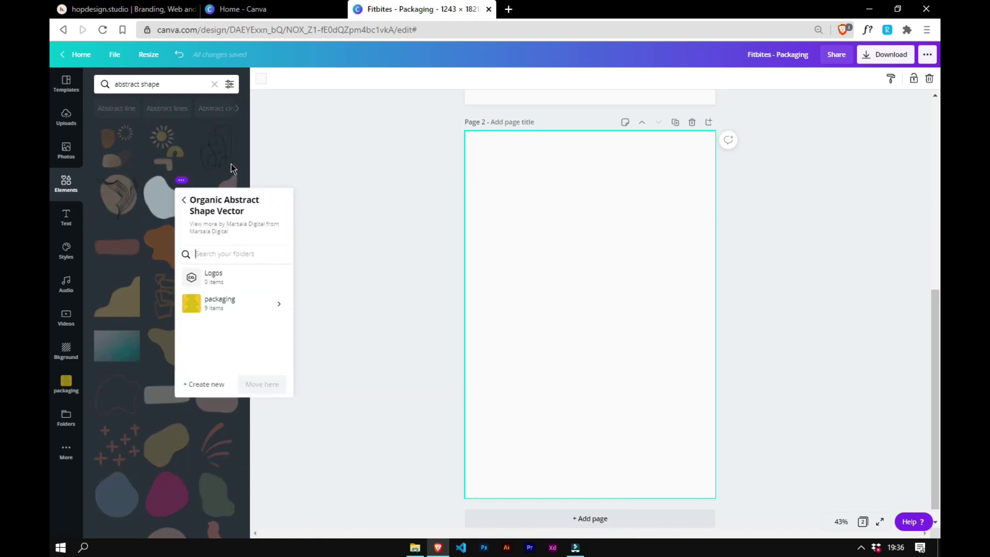
{"action": "left_click", "coordinate": [279, 166]}
{"action": "scroll", "coordinate": [232, 330], "scroll_direction": "down", "scroll_amount": 5}
{"action": "left_click", "coordinate": [231, 254]}
{"action": "left_click", "coordinate": [249, 414]}
- Find the cream shape with the curve sloping down to the right and save it to the packaging folder
{"action": "scroll", "coordinate": [165, 195], "scroll_direction": "down", "scroll_amount": 5}
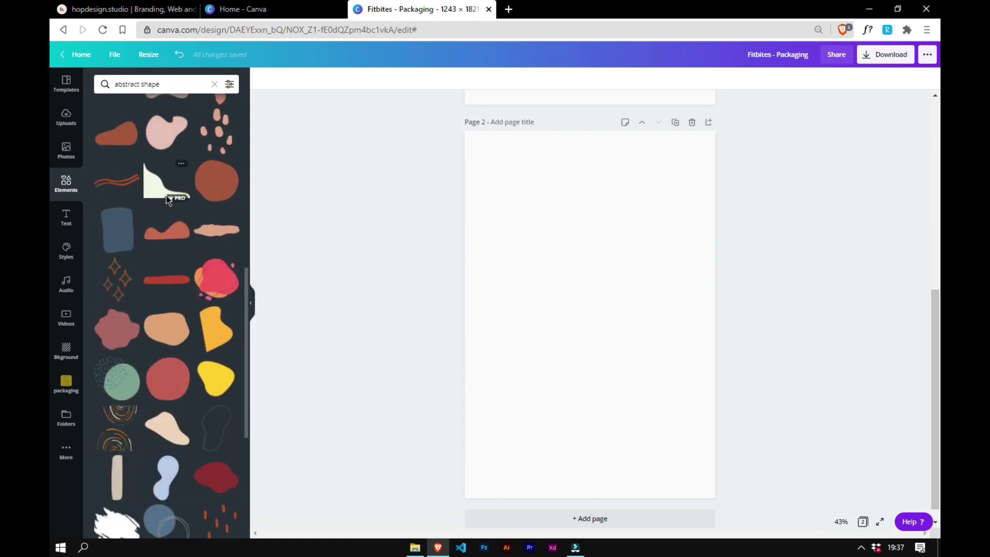
{"action": "left_click", "coordinate": [181, 163]}
{"action": "left_click", "coordinate": [209, 323]}
{"action": "left_click", "coordinate": [258, 360]}
- Save the rounded red circle shape to the packaging folder
{"action": "scroll", "coordinate": [242, 356], "scroll_direction": "down", "scroll_amount": 3}
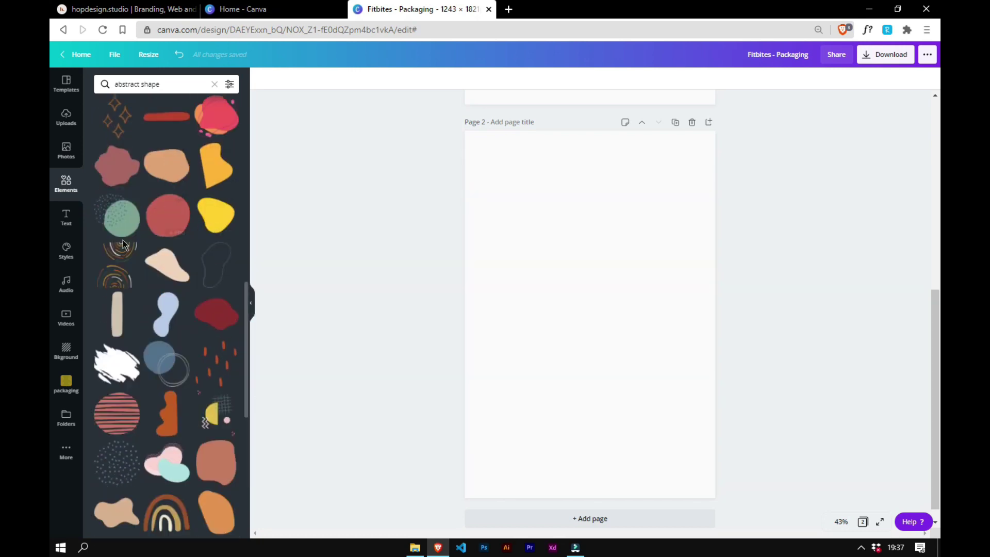
{"action": "left_click", "coordinate": [181, 198]}
{"action": "left_click", "coordinate": [209, 359]}
{"action": "left_click", "coordinate": [261, 398]}
- Find the cream abstract shape with the curve rising to the right and save it to the packaging folder
{"action": "scroll", "coordinate": [245, 433], "scroll_direction": "down", "scroll_amount": 5}
{"action": "scroll", "coordinate": [216, 361], "scroll_direction": "up", "scroll_amount": 3}
{"action": "left_click", "coordinate": [181, 333]}
{"action": "left_click", "coordinate": [217, 494]}
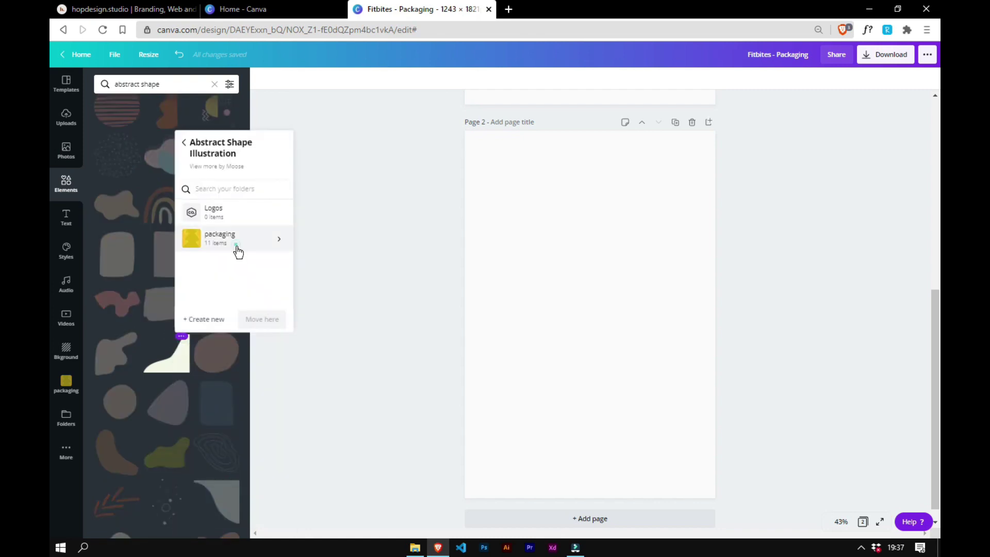
{"action": "left_click", "coordinate": [262, 323]}
- Replace the element search with "hand drawn leaf"
{"action": "left_click", "coordinate": [215, 84]}
{"action": "type", "text": "hand drawn leaf"}
{"action": "key", "text": "Return"}
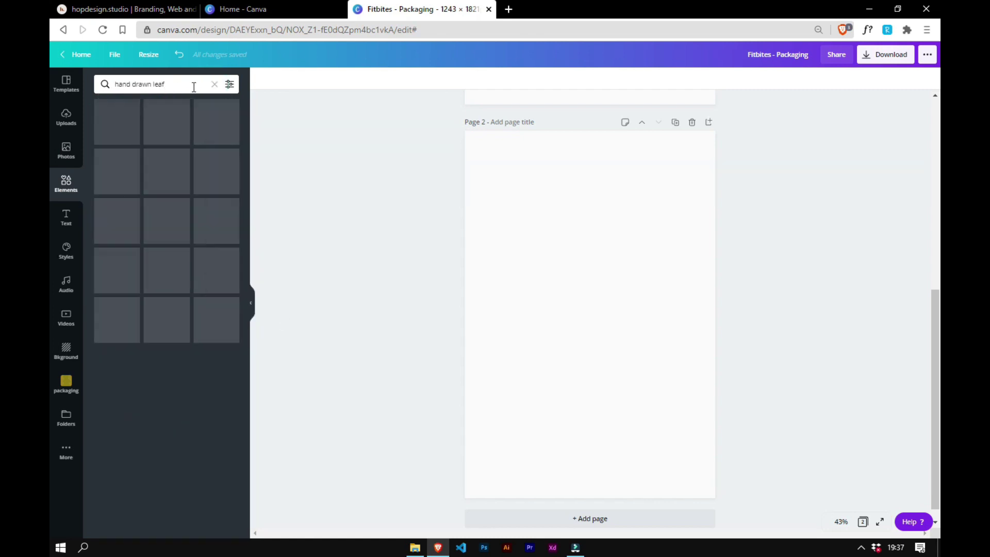
- Save two hand drawn leaf sketches from the results to the packaging folder
{"action": "left_click", "coordinate": [132, 107]}
{"action": "left_click", "coordinate": [165, 279]}
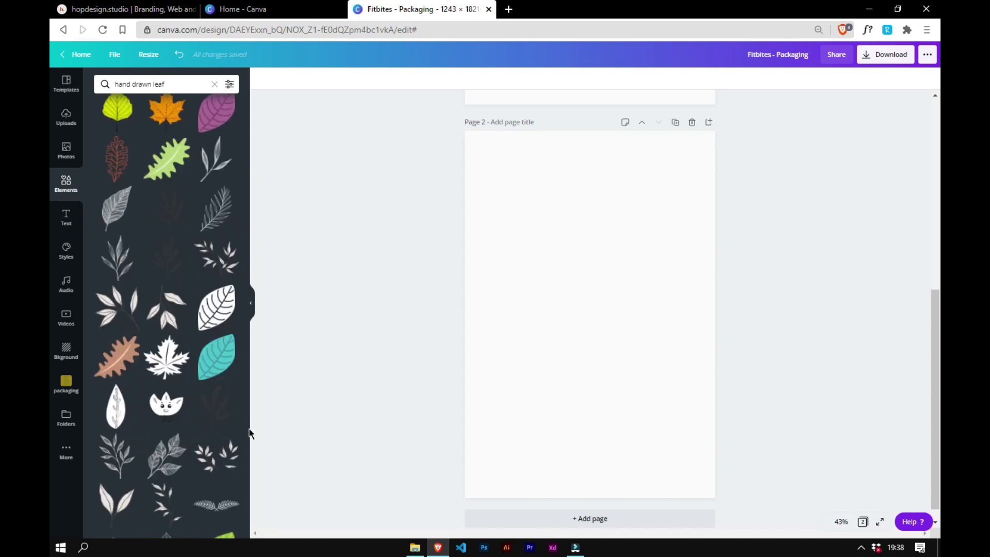
{"action": "left_click", "coordinate": [181, 234]}
{"action": "left_click", "coordinate": [202, 378]}
{"action": "left_click", "coordinate": [263, 438]}
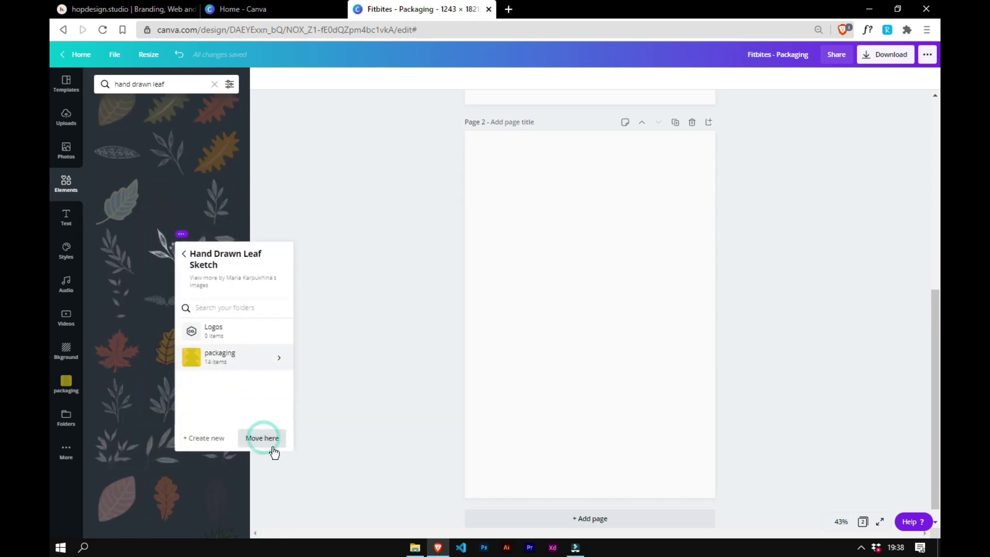
- Search the elements for "hand drawn" and browse the results for usable illustrations
{"action": "left_click", "coordinate": [214, 83]}
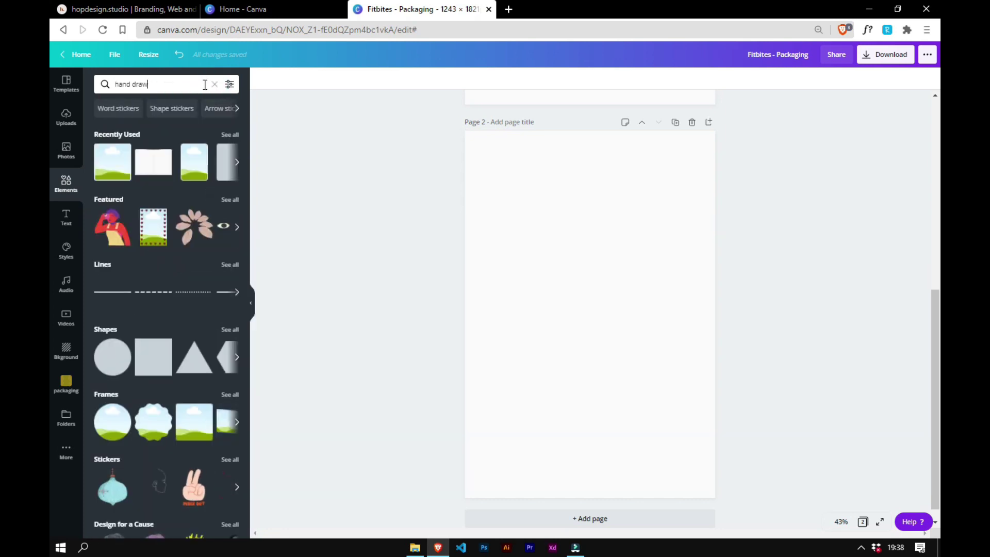
{"action": "key", "text": "Return"}
{"action": "left_click_drag", "start_coordinate": [248, 185], "coordinate": [246, 221]}
- Replace the element search with "dots"
{"action": "left_click", "coordinate": [215, 84]}
{"action": "type", "text": "dott"}
{"action": "key", "text": "Return"}
- Save a dots graphic from the results to the packaging folder, look through further results and collapse them
{"action": "left_click", "coordinate": [132, 219]}
{"action": "left_click", "coordinate": [173, 351]}
{"action": "left_click", "coordinate": [204, 331]}
{"action": "left_click", "coordinate": [221, 409]}
{"action": "left_click_drag", "start_coordinate": [246, 289], "coordinate": [246, 409]}
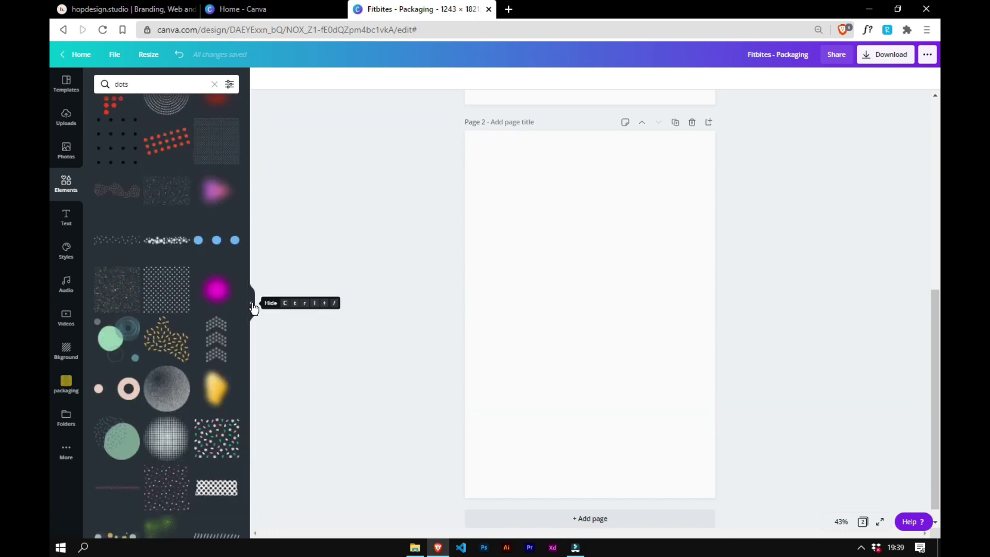
{"action": "left_click", "coordinate": [250, 303]}
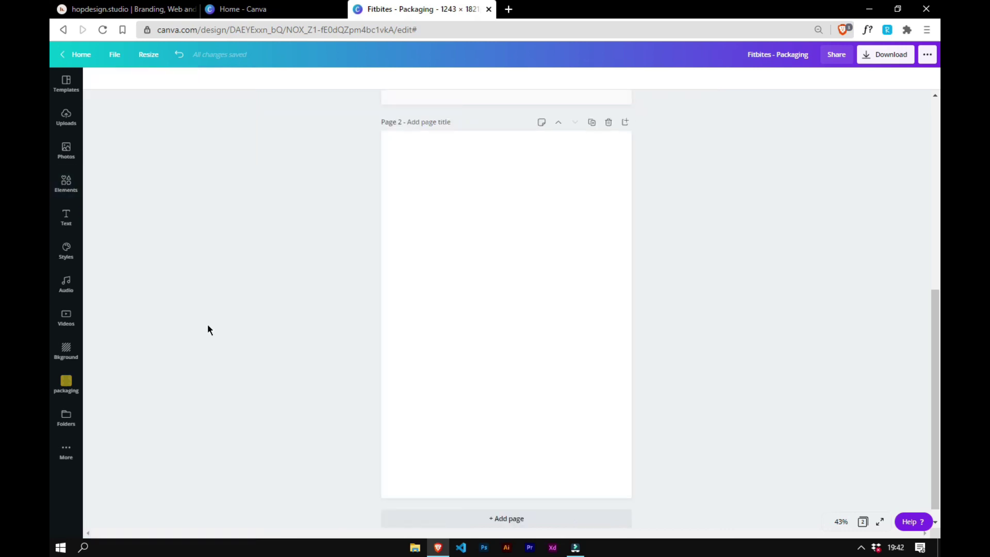
- Set the background of page 2 to the beige document color #f1decf
{"action": "left_click", "coordinate": [463, 235]}
{"action": "left_click", "coordinate": [94, 81]}
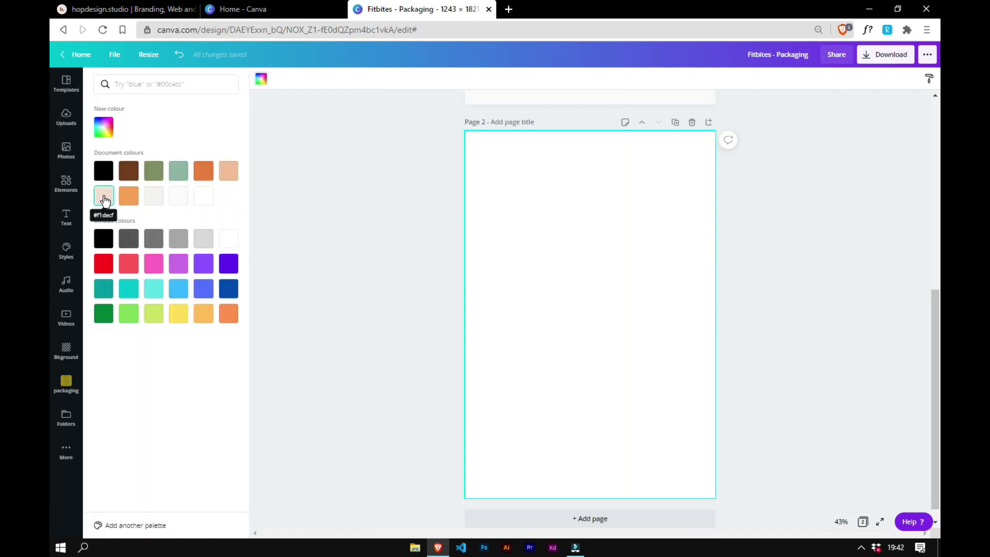
{"action": "left_click", "coordinate": [105, 200]}
- Place the red half circle from the packaging folder on page 2 and flip it vertically
{"action": "left_click", "coordinate": [77, 387]}
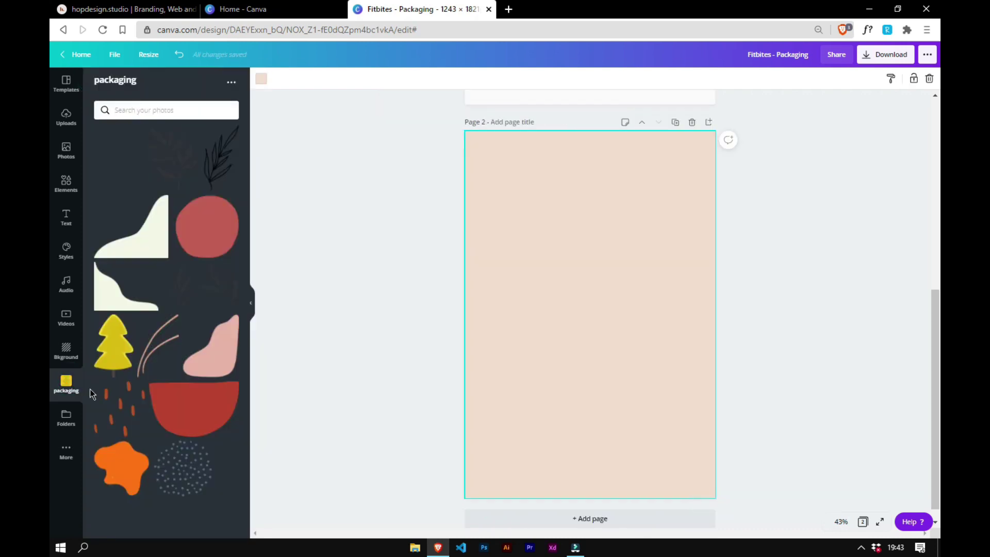
{"action": "left_click", "coordinate": [194, 414]}
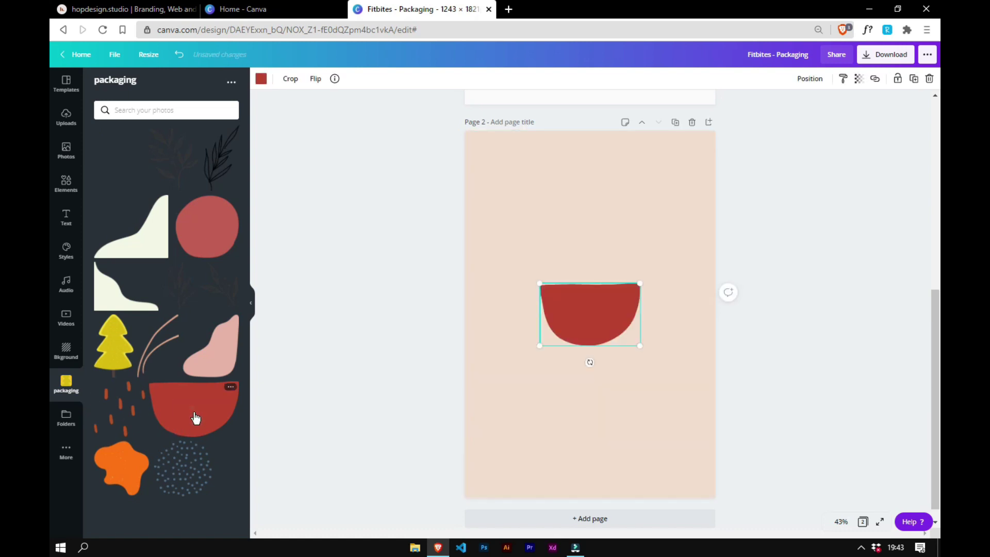
{"action": "left_click", "coordinate": [315, 79]}
{"action": "left_click", "coordinate": [345, 119]}
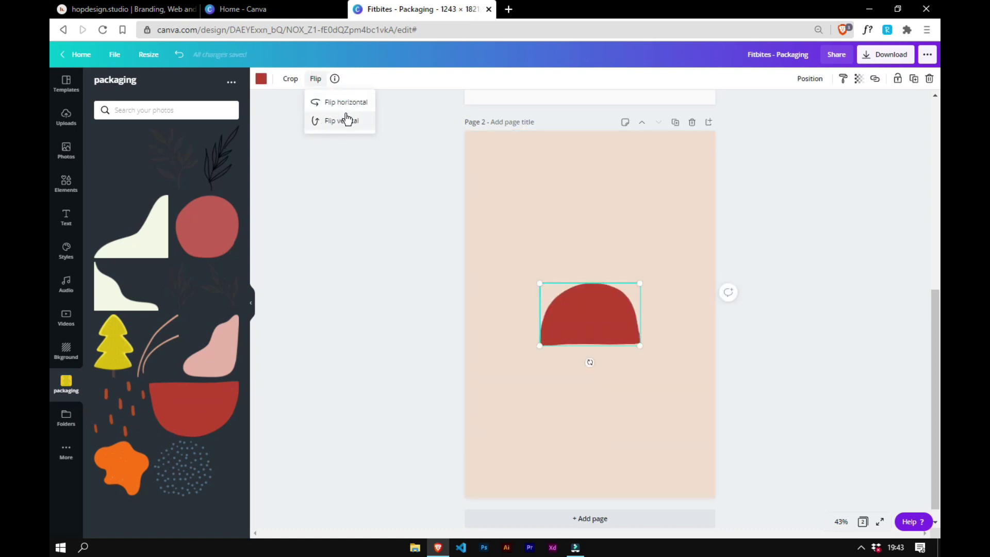
- Enlarge the half circle and position it as a mountain running off the page's left edge at mid-height
{"action": "left_click_drag", "start_coordinate": [539, 283], "coordinate": [463, 223]}
{"action": "left_click_drag", "start_coordinate": [641, 346], "coordinate": [674, 370]}
{"action": "left_click_drag", "start_coordinate": [616, 317], "coordinate": [588, 321]}
{"action": "mouse_move", "coordinate": [645, 371]}
{"action": "left_mouse_down"}
{"action": "mouse_move", "coordinate": [655, 385]}
{"action": "mouse_move", "coordinate": [654, 376]}
{"action": "left_mouse_up"}
- Recolor the half-circle mountain with the light orange document color
{"action": "left_click", "coordinate": [669, 386]}
{"action": "left_click", "coordinate": [624, 306]}
{"action": "left_click", "coordinate": [261, 79]}
{"action": "left_click", "coordinate": [227, 170]}
{"action": "left_click", "coordinate": [157, 196]}
{"action": "left_click", "coordinate": [316, 262]}
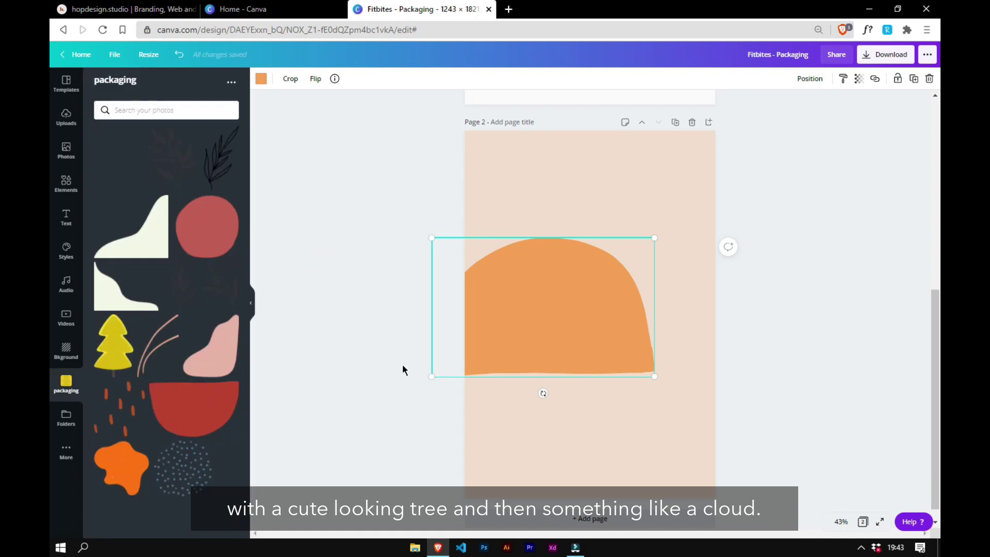
- Duplicate the light orange mountain and flip the copy horizontally
{"action": "left_click", "coordinate": [261, 78]}
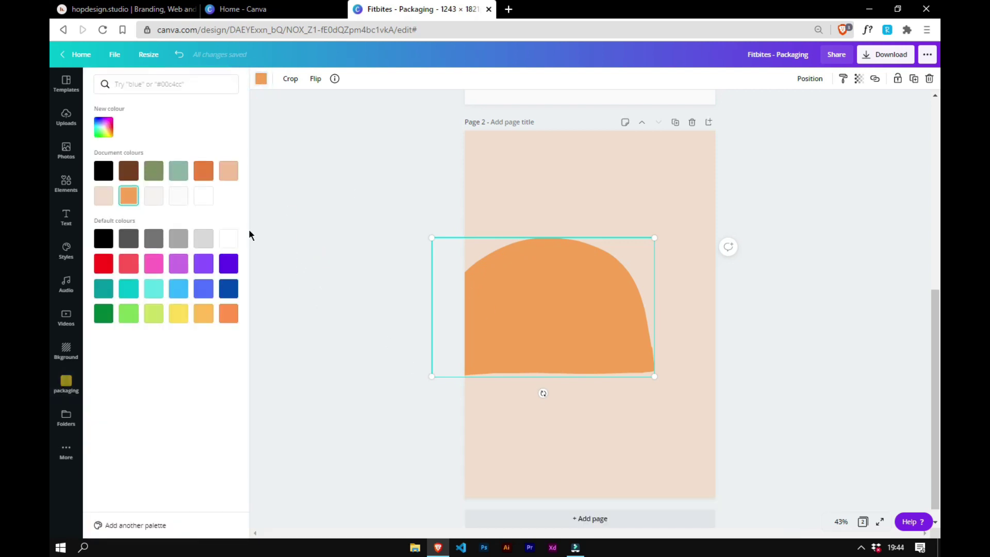
{"action": "key", "text": "ctrl+d"}
{"action": "left_click_drag", "start_coordinate": [573, 320], "coordinate": [612, 251]}
{"action": "left_click", "coordinate": [317, 78]}
- Shrink the mountain copy and place it lower, overlapping the first mountain and running off the page's right edge
{"action": "left_click_drag", "start_coordinate": [701, 176], "coordinate": [636, 214]}
{"action": "left_click_drag", "start_coordinate": [580, 278], "coordinate": [671, 337]}
{"action": "left_click_drag", "start_coordinate": [570, 377], "coordinate": [567, 391]}
{"action": "left_click_drag", "start_coordinate": [628, 346], "coordinate": [637, 351]}
- Recolor the smaller mountain with the dark orange document color and deselect it
{"action": "left_click", "coordinate": [129, 171]}
{"action": "left_click", "coordinate": [202, 174]}
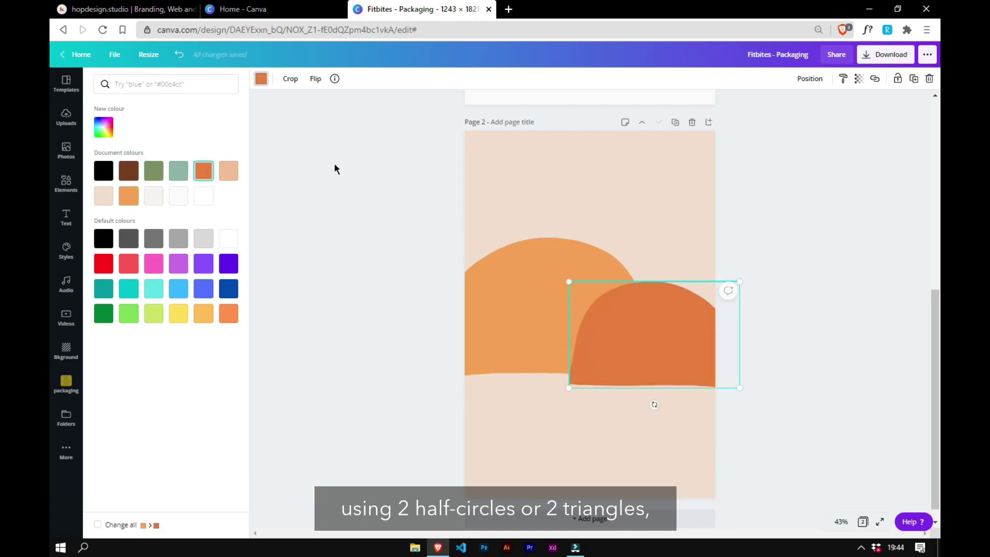
{"action": "left_click", "coordinate": [378, 310]}
{"action": "left_click", "coordinate": [378, 317]}
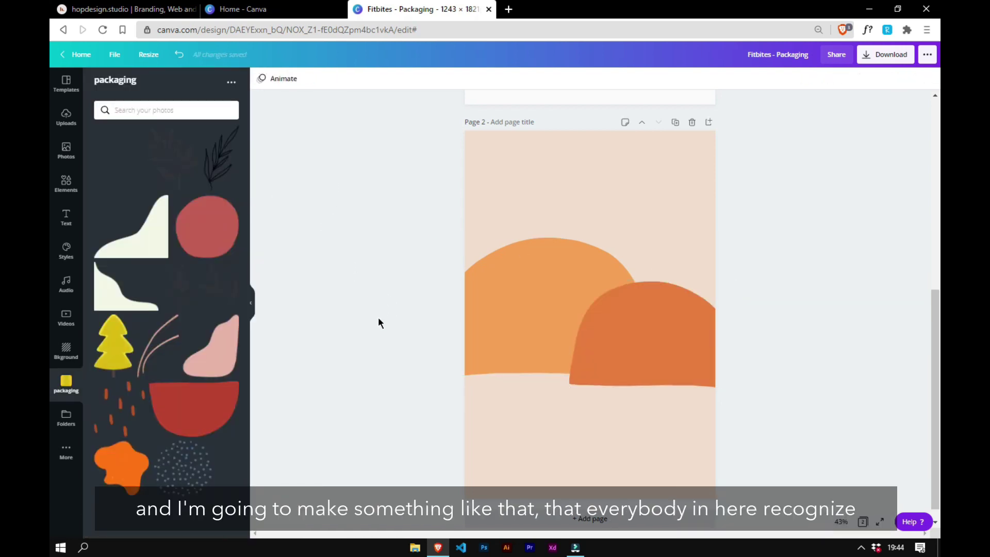
- Place the pink organic shape on the page, enlarged and rotated as a lake in front of the mountains' base
{"action": "left_click", "coordinate": [229, 358]}
{"action": "left_click_drag", "start_coordinate": [590, 387], "coordinate": [553, 411]}
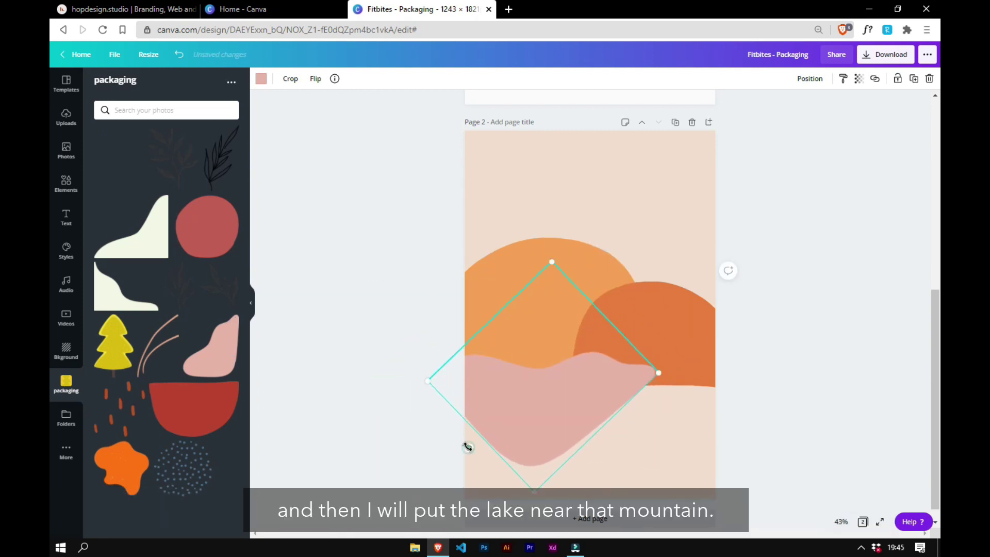
{"action": "left_click_drag", "start_coordinate": [468, 448], "coordinate": [464, 442]}
- Try olive green and a custom light teal as the lake shape's color
{"action": "left_click", "coordinate": [261, 79]}
{"action": "left_click", "coordinate": [154, 170]}
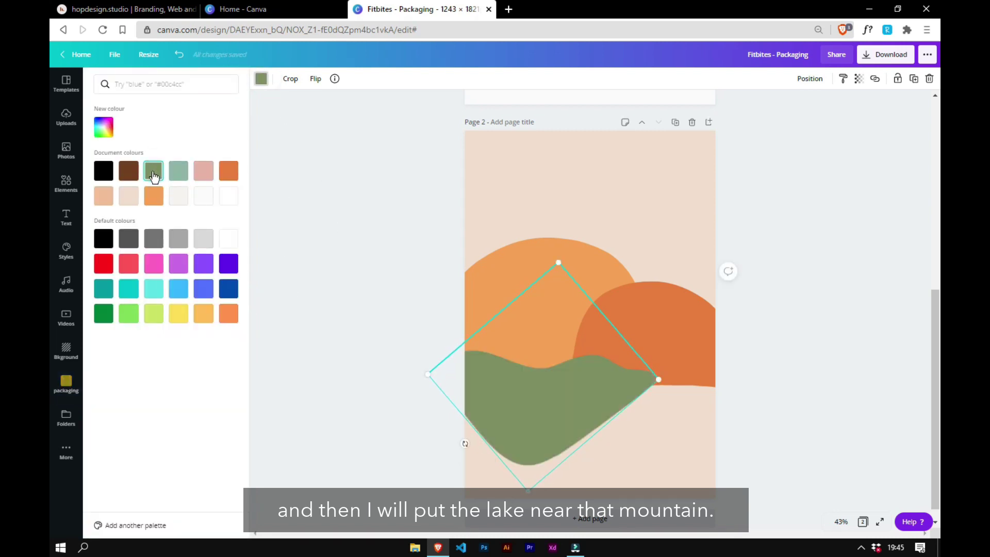
{"action": "left_click", "coordinate": [103, 127]}
{"action": "left_click_drag", "start_coordinate": [136, 208], "coordinate": [161, 208]}
{"action": "left_click_drag", "start_coordinate": [139, 172], "coordinate": [134, 159]}
{"action": "left_click", "coordinate": [139, 137]}
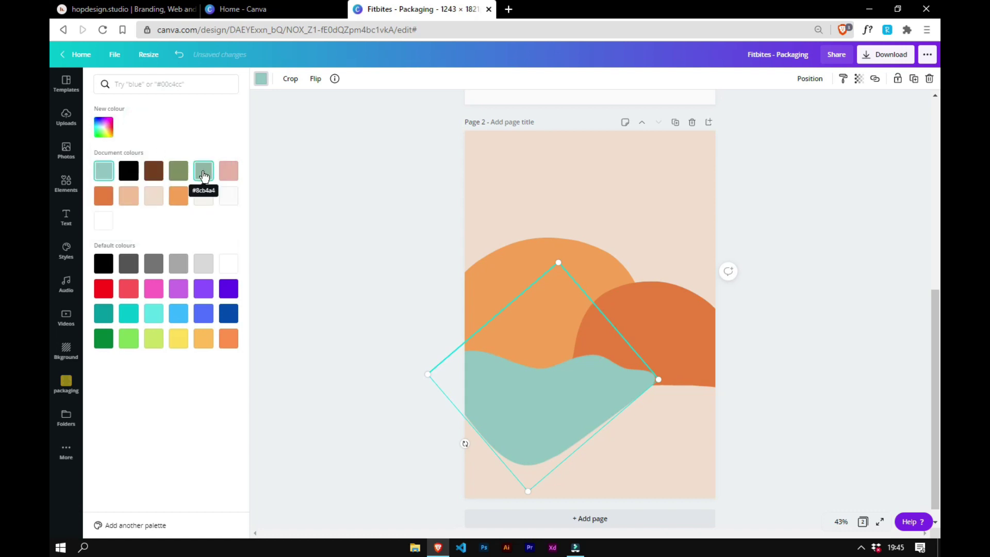
- Set the lake shape's color to the document color #8cb4a4 and deselect it
{"action": "left_click", "coordinate": [204, 175]}
{"action": "left_click", "coordinate": [338, 239]}
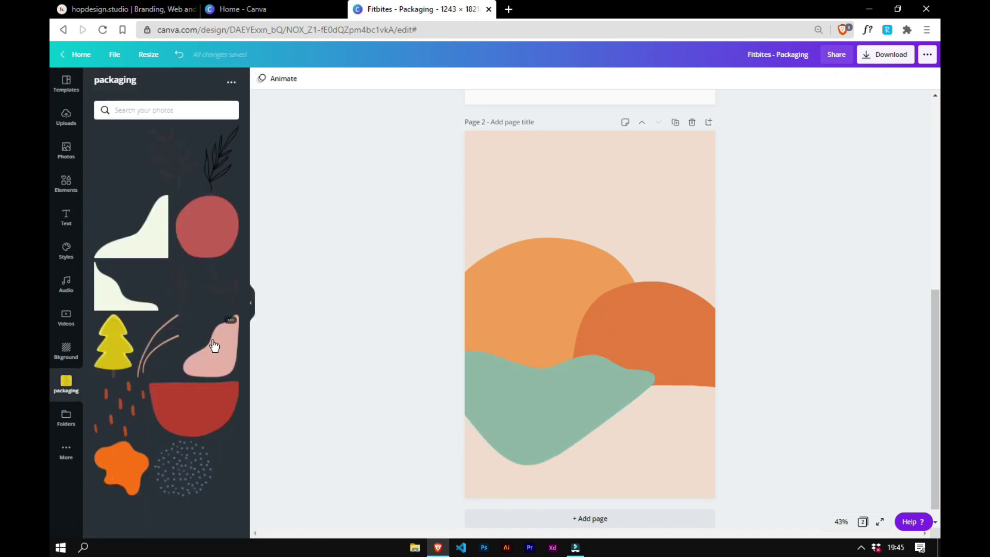
{"action": "left_click", "coordinate": [151, 241]}
{"action": "left_click_drag", "start_coordinate": [542, 354], "coordinate": [446, 436]}
{"action": "left_click", "coordinate": [261, 78]}
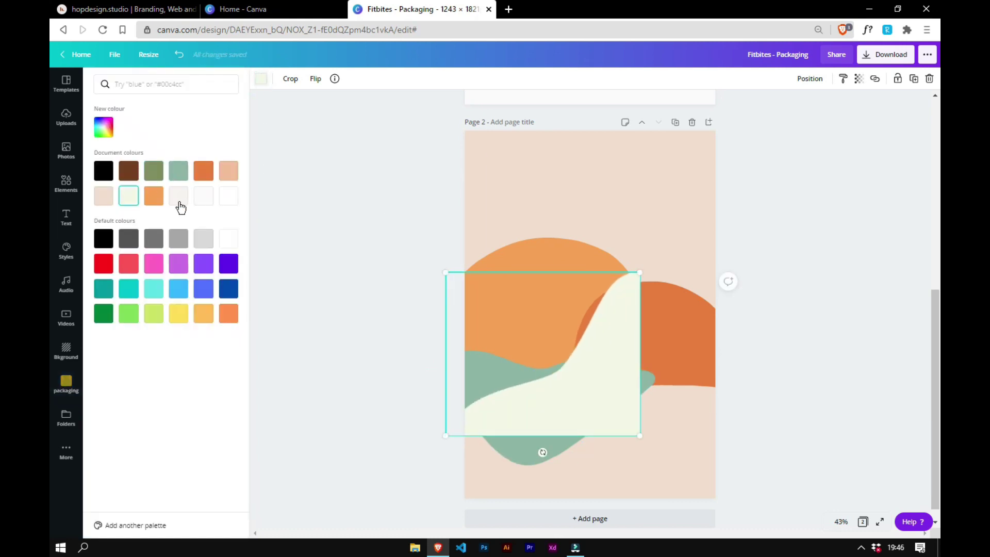
{"action": "left_click", "coordinate": [229, 175]}
{"action": "left_click_drag", "start_coordinate": [506, 450], "coordinate": [537, 375]}
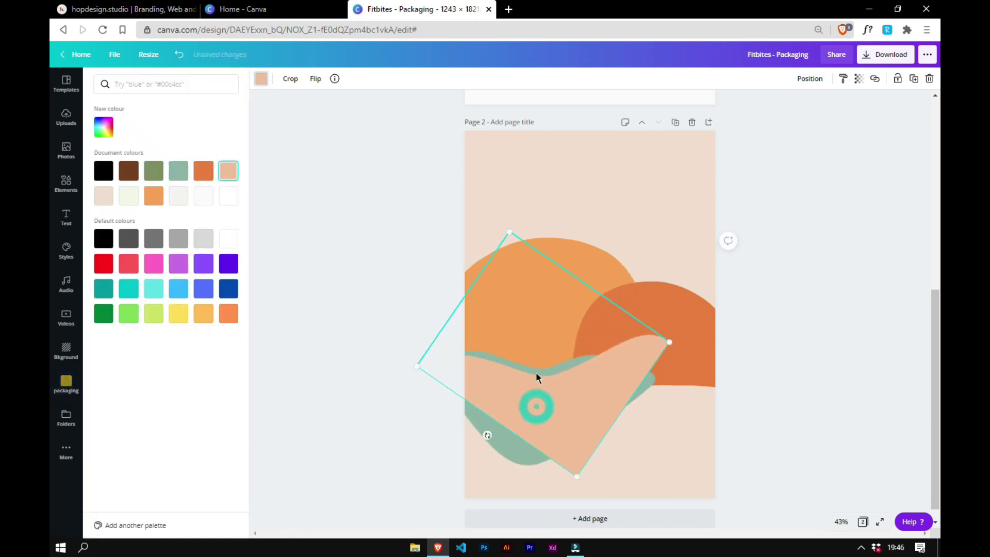
{"action": "key", "text": "Delete"}
- Add the orange speckled blob to page 2, enlarge it widely, and add another page below
{"action": "left_click", "coordinate": [141, 474]}
{"action": "left_click_drag", "start_coordinate": [540, 264], "coordinate": [383, 176]}
{"action": "left_click_drag", "start_coordinate": [528, 382], "coordinate": [686, 176]}
{"action": "left_click", "coordinate": [587, 519]}
{"action": "left_click_drag", "start_coordinate": [937, 391], "coordinate": [936, 269]}
- Enlarge, rotate and move the orange speckled blob so it fills the foreground below the lake
{"action": "left_click", "coordinate": [549, 242]}
{"action": "left_click_drag", "start_coordinate": [676, 284], "coordinate": [822, 336]}
{"action": "left_click_drag", "start_coordinate": [582, 241], "coordinate": [577, 521]}
{"action": "left_click_drag", "start_coordinate": [671, 318], "coordinate": [692, 269]}
{"action": "left_click_drag", "start_coordinate": [559, 417], "coordinate": [541, 434]}
{"action": "left_click_drag", "start_coordinate": [676, 285], "coordinate": [691, 263]}
{"action": "left_click_drag", "start_coordinate": [637, 390], "coordinate": [657, 422]}
- Flip the orange blob and fine-tune its rotation and position so its wavy edge overlaps the lake's lower side
{"action": "right_click", "coordinate": [579, 428]}
{"action": "left_click", "coordinate": [581, 403]}
{"action": "left_click", "coordinate": [331, 79]}
{"action": "left_click", "coordinate": [365, 122]}
{"action": "left_click", "coordinate": [361, 119]}
{"action": "left_click_drag", "start_coordinate": [687, 261], "coordinate": [699, 238]}
{"action": "left_click_drag", "start_coordinate": [630, 413], "coordinate": [628, 438]}
{"action": "left_click_drag", "start_coordinate": [696, 260], "coordinate": [705, 231]}
{"action": "left_click_drag", "start_coordinate": [623, 422], "coordinate": [623, 449]}
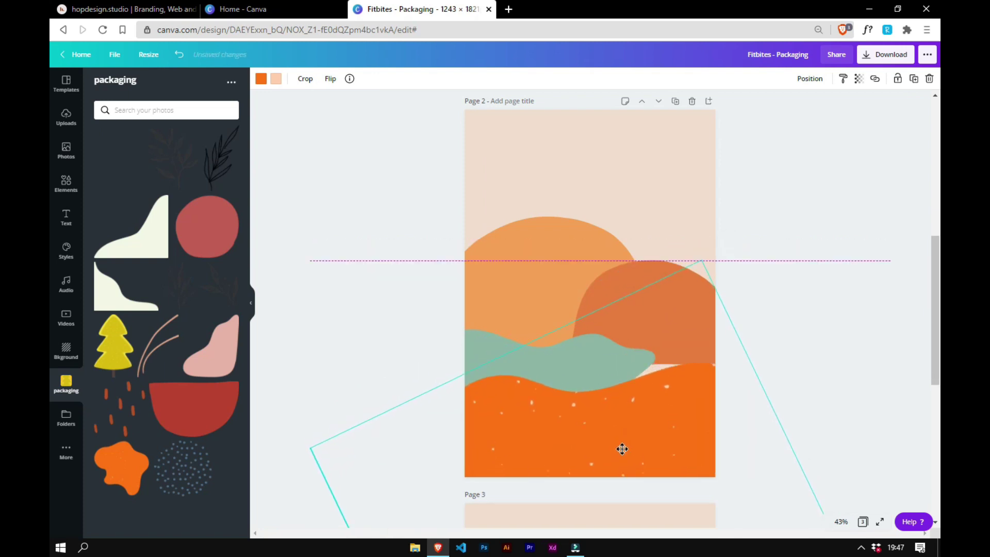
{"action": "left_click_drag", "start_coordinate": [810, 450], "coordinate": [808, 445]}
{"action": "left_click_drag", "start_coordinate": [647, 430], "coordinate": [649, 446]}
- Recolor the foreground hill with the peach document color and deselect it
{"action": "left_click", "coordinate": [261, 79]}
{"action": "left_click", "coordinate": [229, 172]}
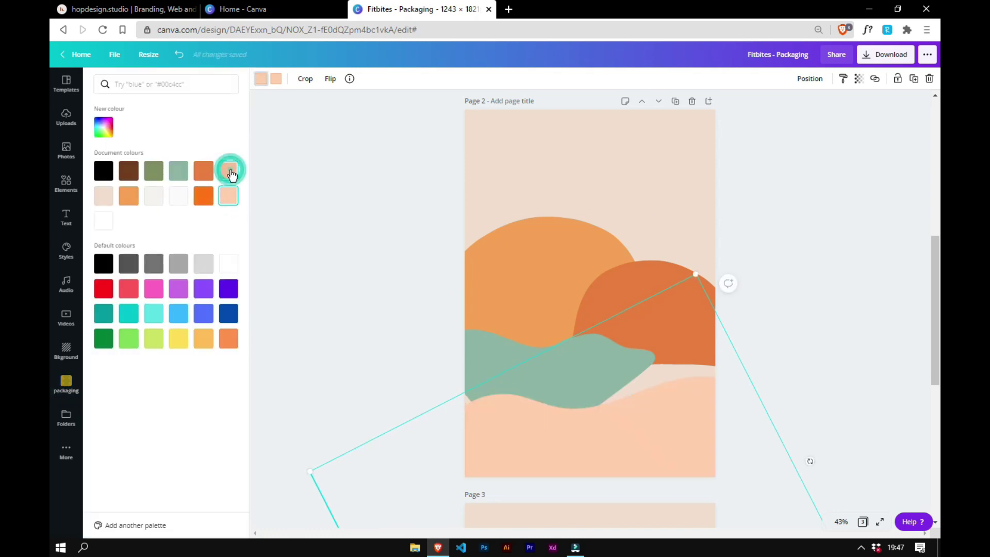
{"action": "left_click", "coordinate": [253, 206]}
- Reposition the two mountains slightly lower behind the lake
{"action": "left_click_drag", "start_coordinate": [418, 236], "coordinate": [498, 285]}
{"action": "left_click", "coordinate": [710, 416]}
{"action": "left_click_drag", "start_coordinate": [412, 280], "coordinate": [592, 369]}
{"action": "left_click", "coordinate": [763, 309]}
{"action": "left_click_drag", "start_coordinate": [529, 250], "coordinate": [531, 233]}
{"action": "left_click_drag", "start_coordinate": [654, 363], "coordinate": [693, 396]}
{"action": "left_click", "coordinate": [410, 361]}
- Shift and rotate the lake to close the gaps along the hill, and enlarge the large mountain to meet it
{"action": "left_click", "coordinate": [473, 372]}
{"action": "left_click_drag", "start_coordinate": [607, 379], "coordinate": [604, 376]}
{"action": "left_click", "coordinate": [763, 356]}
{"action": "left_click", "coordinate": [622, 369]}
{"action": "left_click_drag", "start_coordinate": [467, 451], "coordinate": [463, 447]}
{"action": "left_click_drag", "start_coordinate": [487, 381], "coordinate": [487, 385]}
{"action": "left_click", "coordinate": [534, 242]}
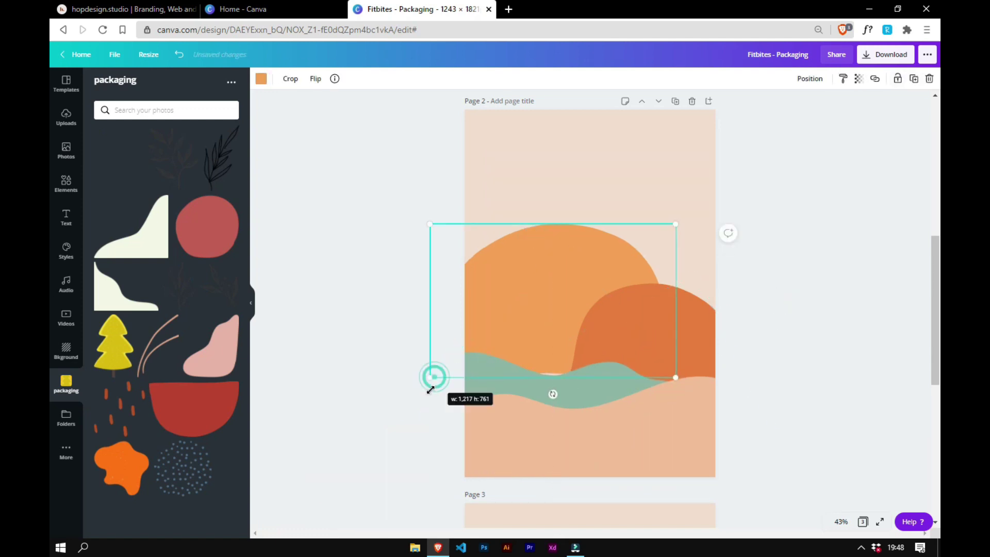
{"action": "left_click", "coordinate": [796, 254]}
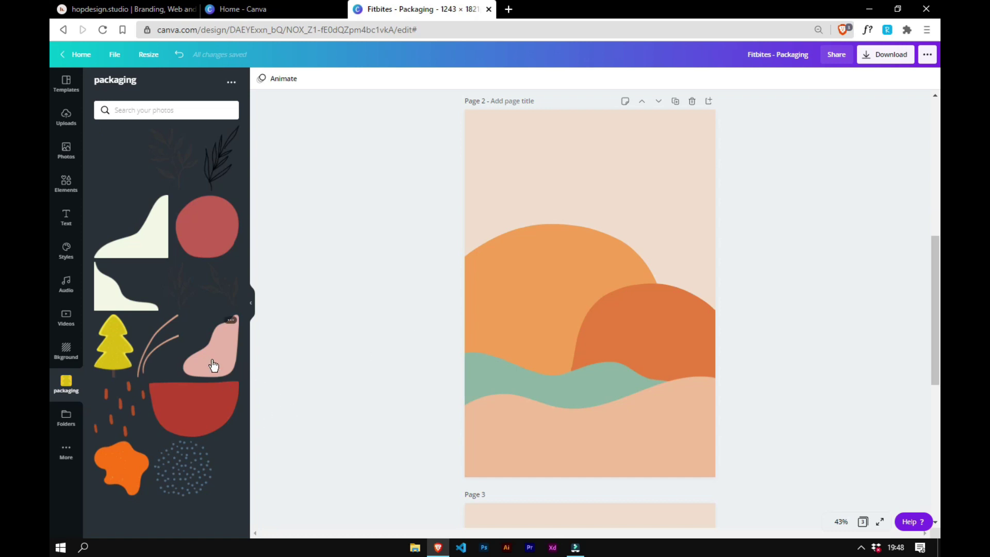
{"action": "left_click", "coordinate": [207, 226]}
{"action": "left_click_drag", "start_coordinate": [588, 302], "coordinate": [429, 99]}
{"action": "left_click", "coordinate": [261, 79]}
{"action": "left_click", "coordinate": [153, 196]}
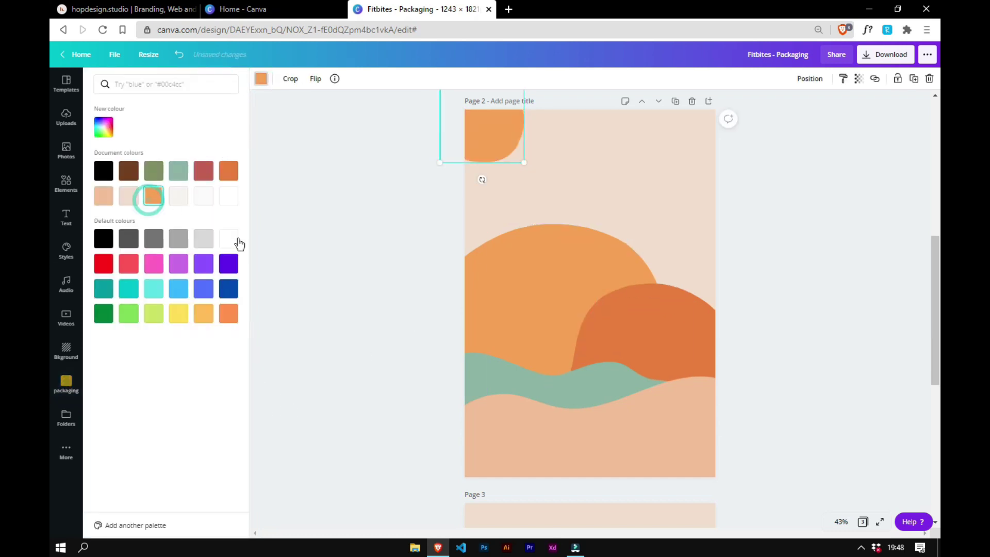
{"action": "left_click", "coordinate": [313, 276]}
- Place the pink organic shape in the page's upper-right corner, enlarged, rotated and extending past the page edges
{"action": "left_click", "coordinate": [234, 360]}
{"action": "left_click_drag", "start_coordinate": [503, 195], "coordinate": [483, 173]}
{"action": "left_click_drag", "start_coordinate": [582, 409], "coordinate": [685, 284]}
{"action": "left_click_drag", "start_coordinate": [619, 260], "coordinate": [674, 156]}
{"action": "left_click_drag", "start_coordinate": [744, 277], "coordinate": [712, 218]}
{"action": "left_click_drag", "start_coordinate": [664, 160], "coordinate": [705, 164]}
{"action": "left_click", "coordinate": [785, 199]}
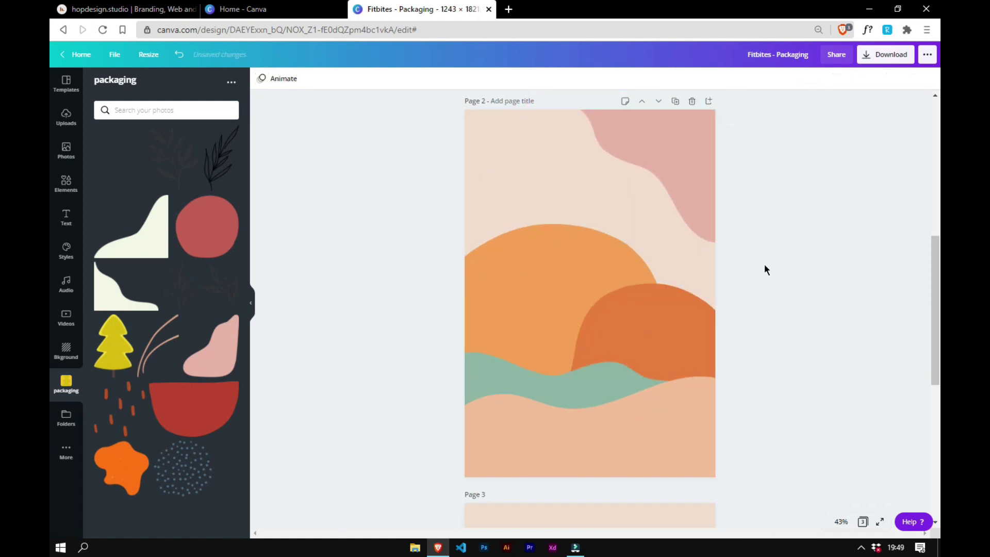
- Try light orange on the upper-right corner shape, settle on the peach document color, and deselect it
{"action": "left_click", "coordinate": [680, 171]}
{"action": "left_click", "coordinate": [260, 78]}
{"action": "left_click", "coordinate": [152, 196]}
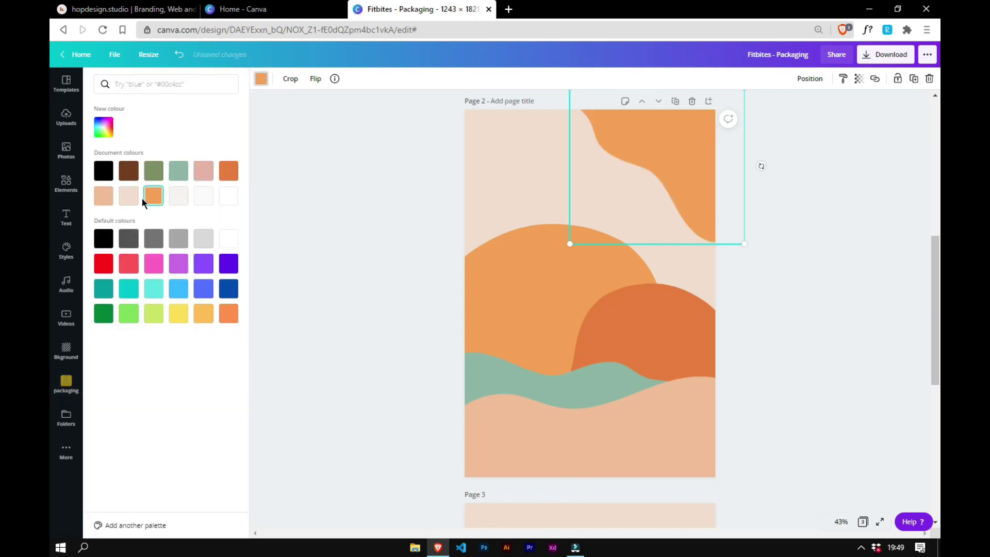
{"action": "left_click", "coordinate": [105, 199]}
{"action": "left_click", "coordinate": [300, 283]}
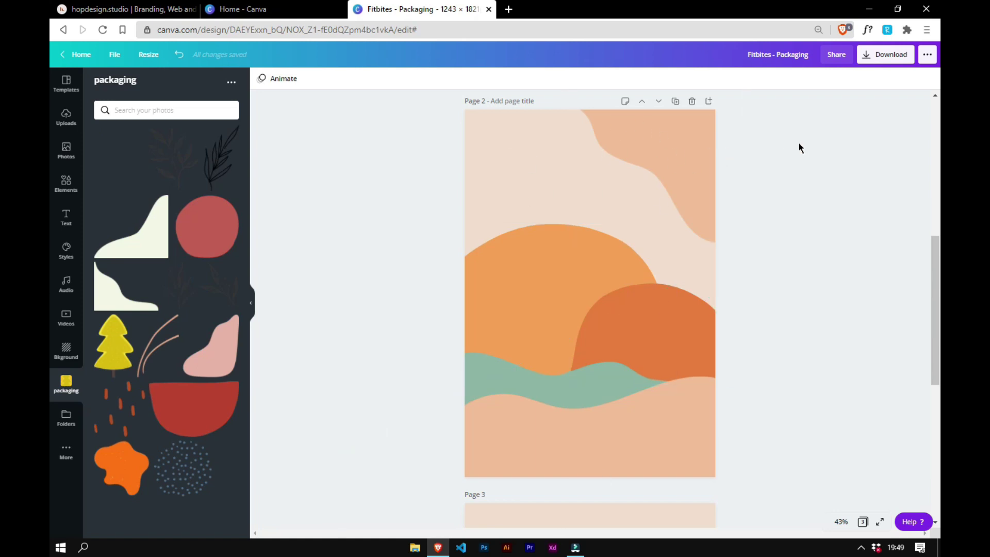
- Add a small pine tree at the large mountain's base and recolor its foliage olive green
{"action": "left_click", "coordinate": [117, 356]}
{"action": "left_click_drag", "start_coordinate": [635, 223], "coordinate": [569, 345]}
{"action": "left_click", "coordinate": [261, 79]}
{"action": "left_click", "coordinate": [155, 172]}
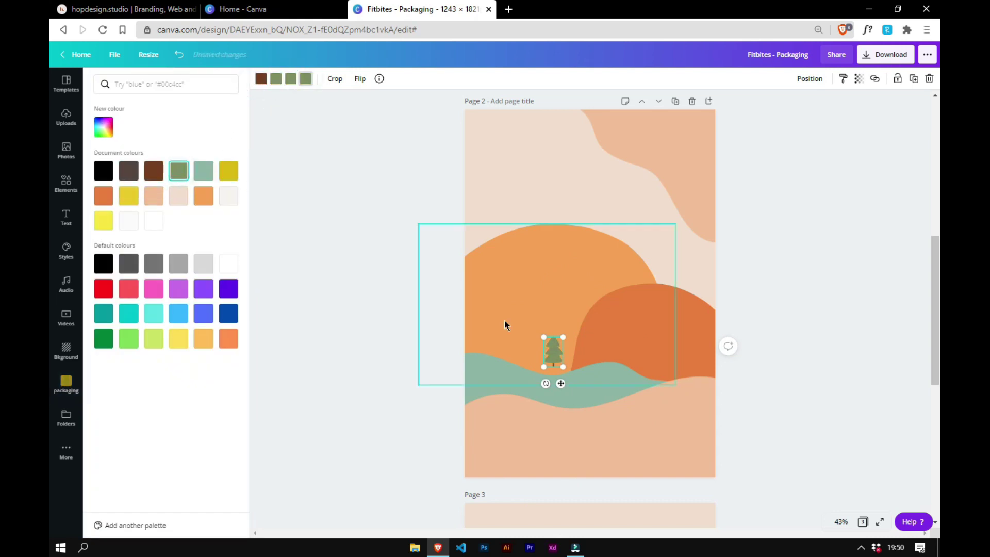
- Shift and rotate the lake beneath the tree, and nudge the smaller mountain to line up with it
{"action": "left_click", "coordinate": [469, 370]}
{"action": "left_click_drag", "start_coordinate": [420, 376], "coordinate": [382, 380]}
{"action": "left_click_drag", "start_coordinate": [463, 367], "coordinate": [478, 369]}
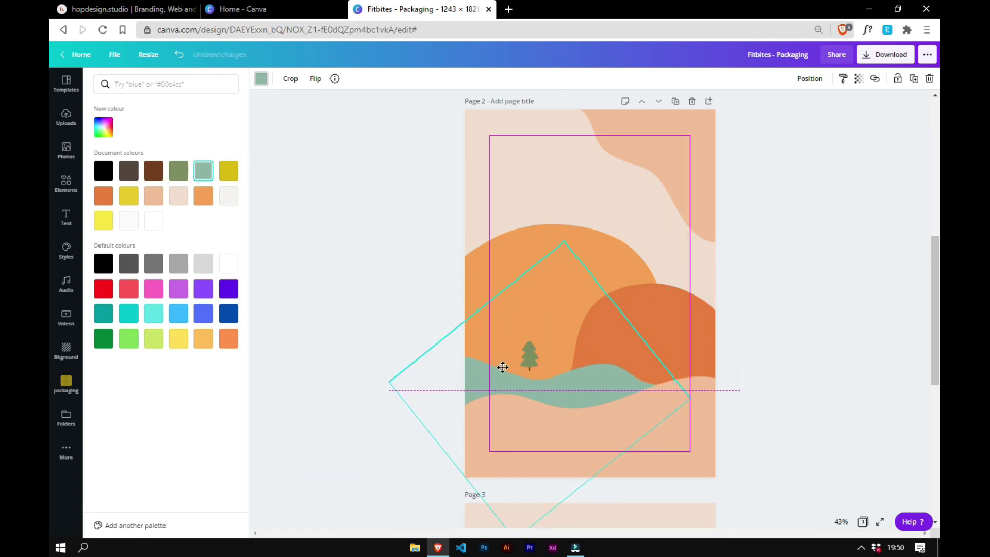
{"action": "left_click_drag", "start_coordinate": [438, 471], "coordinate": [440, 475]}
{"action": "left_click_drag", "start_coordinate": [502, 422], "coordinate": [493, 374]}
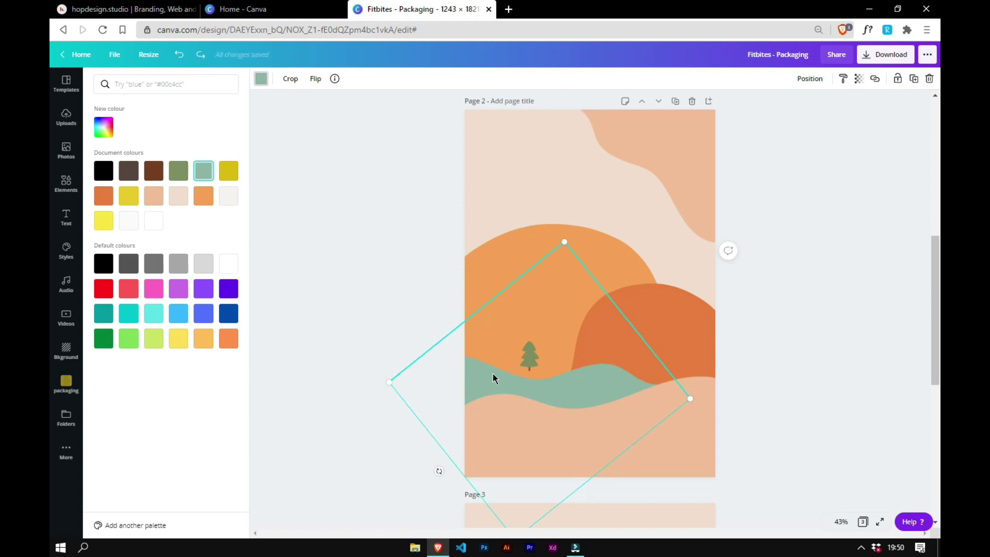
{"action": "left_click_drag", "start_coordinate": [439, 470], "coordinate": [467, 375]}
{"action": "left_click", "coordinate": [648, 289]}
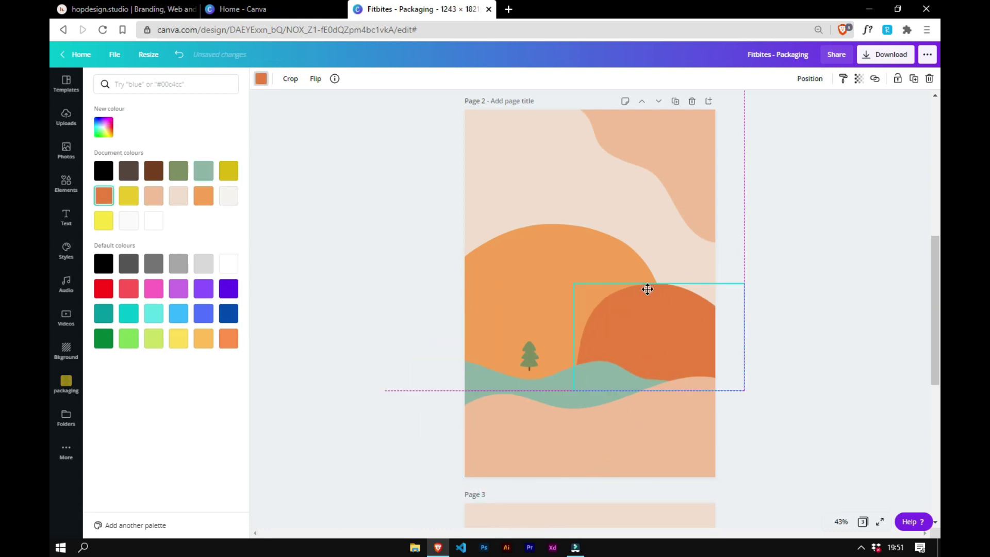
{"action": "key", "text": "Escape"}
- Move the tree onto the lake's left slope and place a duplicate of it slightly lower on its right
{"action": "left_click_drag", "start_coordinate": [531, 355], "coordinate": [496, 353]}
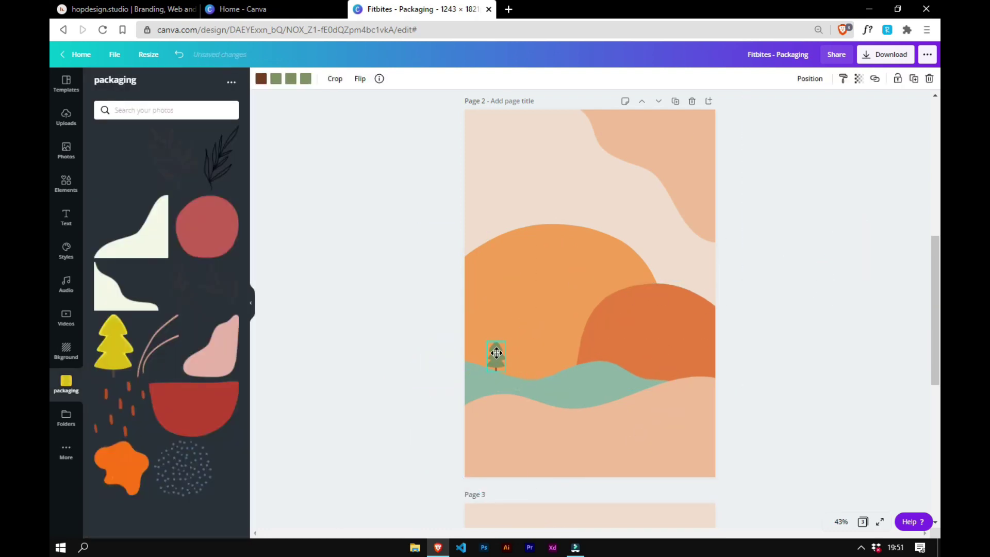
{"action": "left_click", "coordinate": [785, 198]}
{"action": "scroll", "coordinate": [785, 198], "scroll_direction": "up", "scroll_amount": 5}
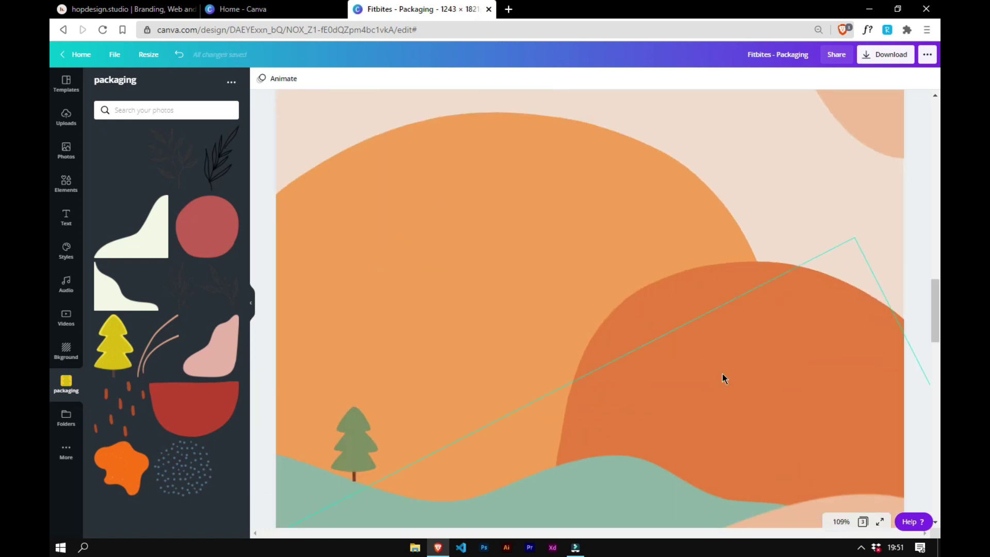
{"action": "left_click_drag", "start_coordinate": [361, 317], "coordinate": [408, 335]}
{"action": "left_click", "coordinate": [913, 79]}
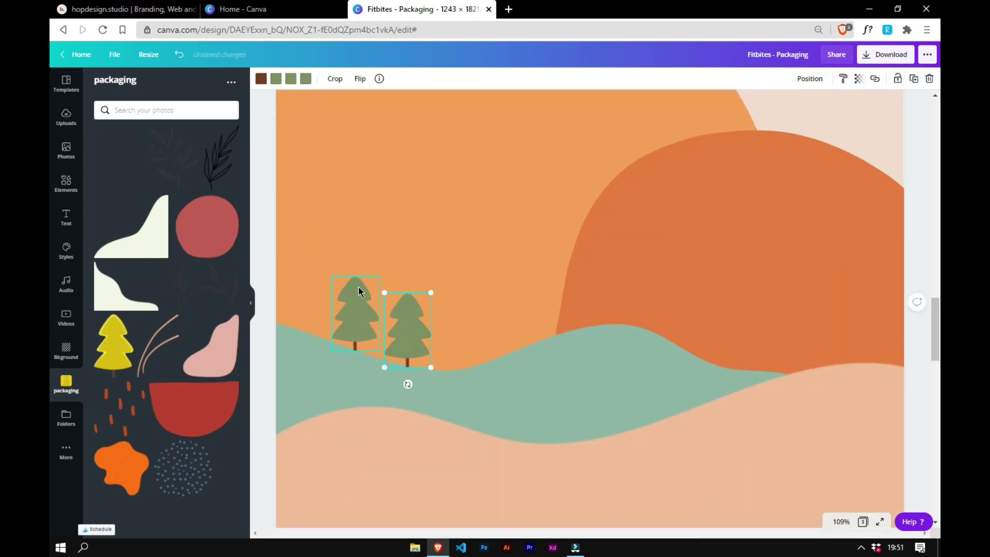
- Recolor both tree trunks dark orange and change the second tree's layer order
{"action": "left_click", "coordinate": [262, 80]}
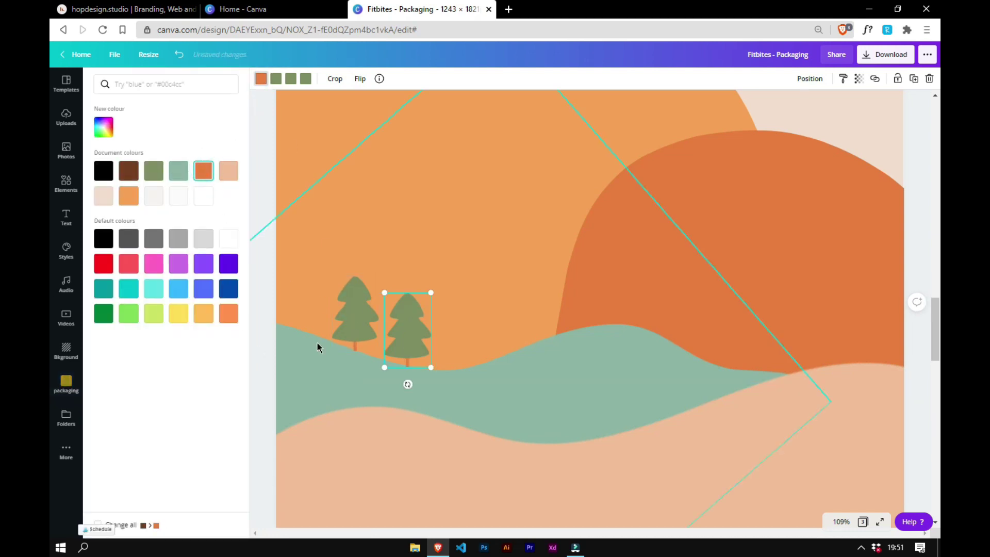
{"action": "left_click", "coordinate": [811, 79]}
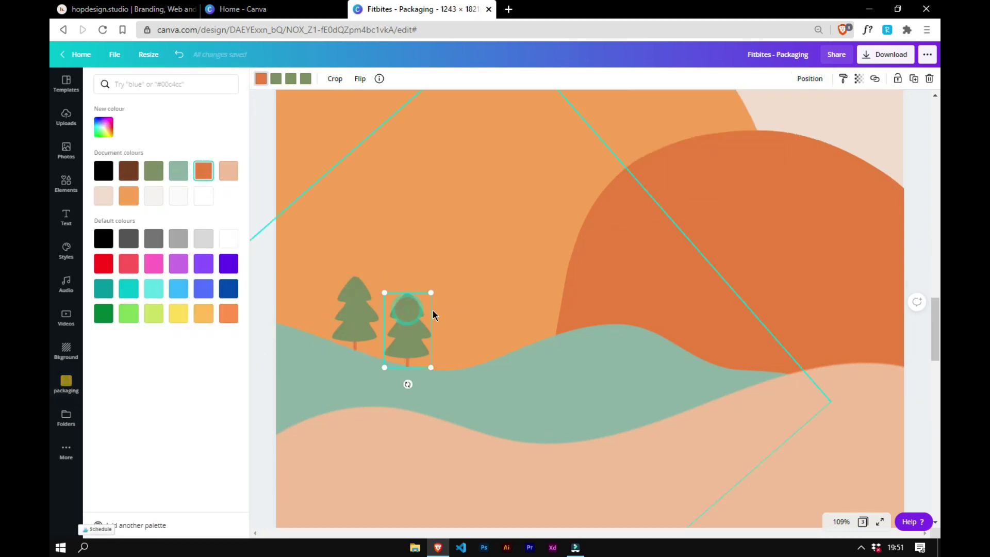
{"action": "left_click", "coordinate": [776, 106]}
{"action": "left_click", "coordinate": [900, 164]}
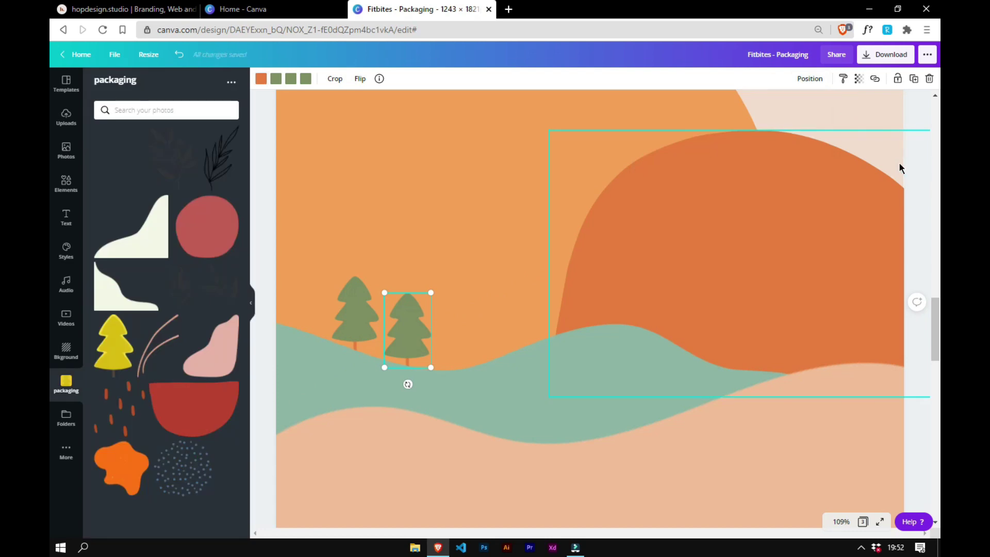
- Add another pine tree on the smaller mountain and recolor all its foliage shades olive green
{"action": "key", "text": "ctrl+minus"}
{"action": "key", "text": "ctrl+minus"}
{"action": "key", "text": "ctrl+minus"}
{"action": "left_click", "coordinate": [754, 240]}
{"action": "left_click_drag", "start_coordinate": [935, 324], "coordinate": [932, 301]}
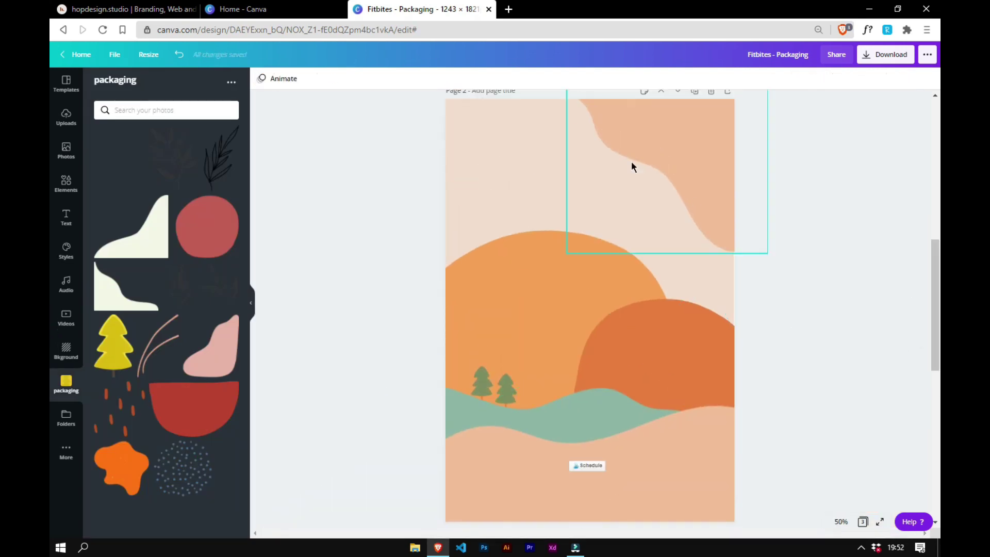
{"action": "left_click", "coordinate": [114, 343]}
{"action": "left_click", "coordinate": [262, 79]}
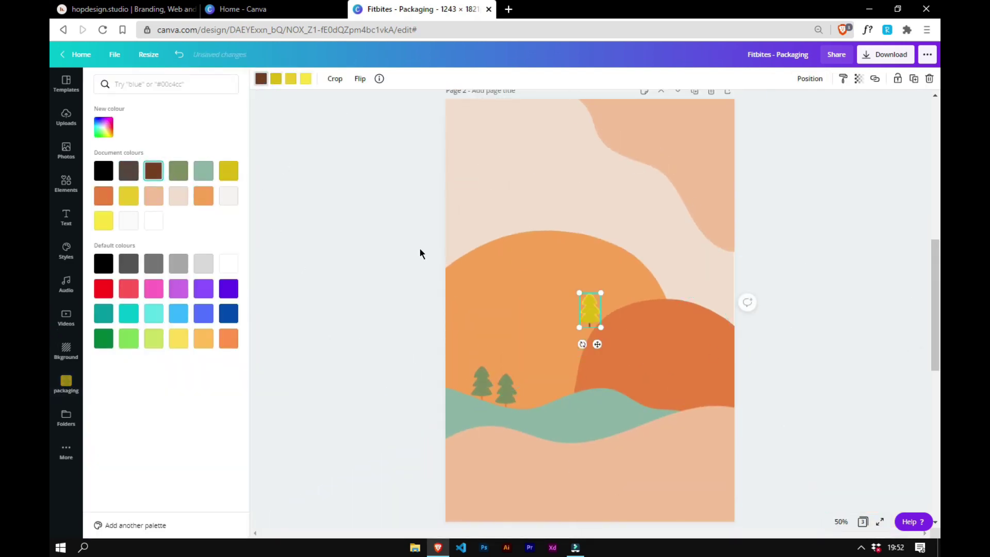
{"action": "left_click_drag", "start_coordinate": [598, 344], "coordinate": [659, 384]}
{"action": "left_click", "coordinate": [180, 170]}
{"action": "left_click", "coordinate": [291, 80]}
{"action": "left_click", "coordinate": [178, 170]}
{"action": "left_click", "coordinate": [307, 80]}
{"action": "left_click", "coordinate": [179, 169]}
- Move the new tree to the foreground hill's crest near the page's right edge and deselect it
{"action": "left_click_drag", "start_coordinate": [652, 349], "coordinate": [718, 399]}
{"action": "left_click", "coordinate": [738, 414]}
{"action": "left_click", "coordinate": [740, 408]}
{"action": "left_click", "coordinate": [725, 395]}
{"action": "left_click", "coordinate": [869, 306]}
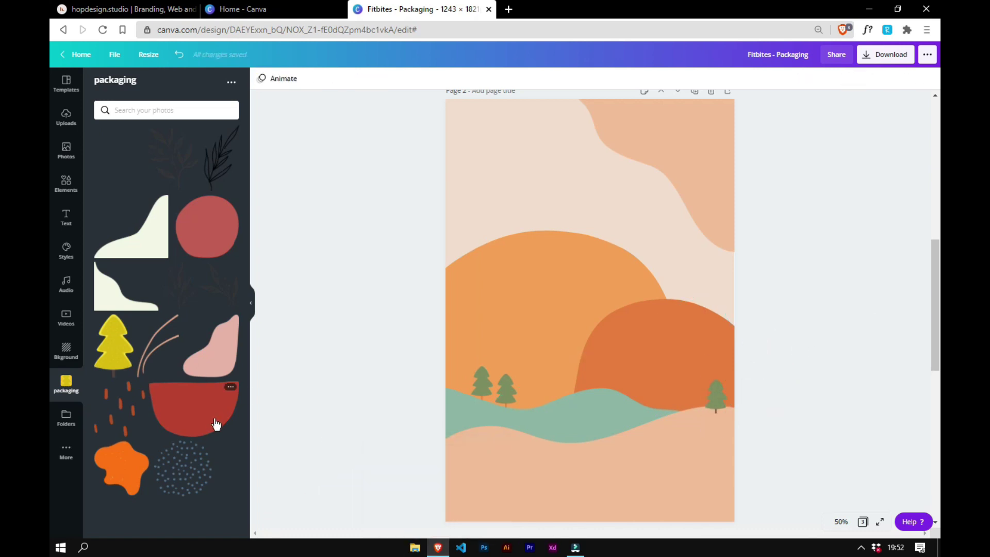
- Add the brush-stroke pattern and place it, resized, on the large mountain above the two trees
{"action": "left_click", "coordinate": [125, 408]}
{"action": "left_click_drag", "start_coordinate": [647, 247], "coordinate": [638, 298]}
{"action": "left_click_drag", "start_coordinate": [578, 319], "coordinate": [519, 291]}
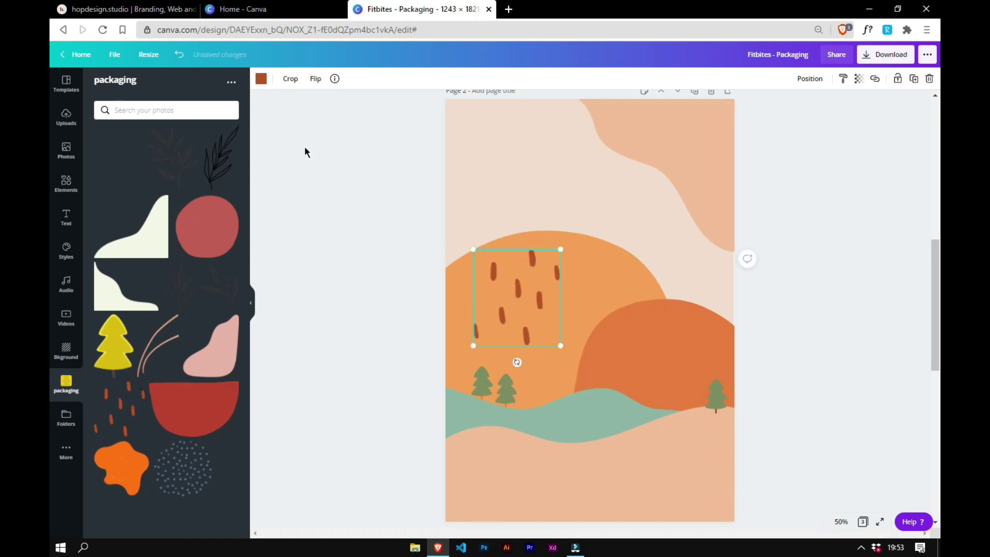
- Recolor the brush strokes on the large mountain off-white and fade them to a low opacity
{"action": "left_click", "coordinate": [261, 78]}
{"action": "left_click", "coordinate": [203, 196]}
{"action": "left_click", "coordinate": [858, 79]}
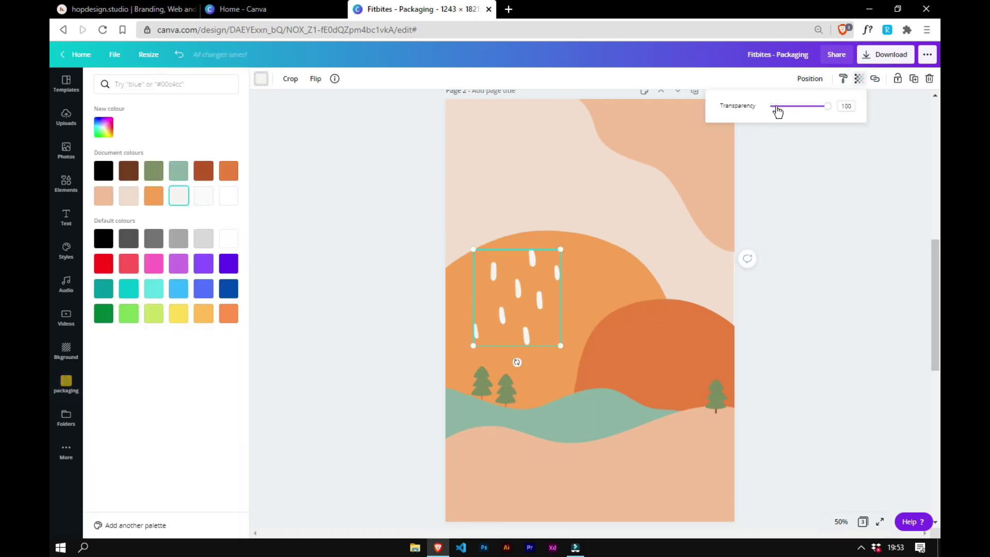
{"action": "left_click_drag", "start_coordinate": [776, 107], "coordinate": [780, 108]}
- Place smaller copies of the faded brush strokes on the smaller mountain and on the upper-right corner shape
{"action": "left_click", "coordinate": [911, 85]}
{"action": "left_click_drag", "start_coordinate": [569, 322], "coordinate": [696, 327]}
{"action": "left_click_drag", "start_coordinate": [704, 270], "coordinate": [694, 147]}
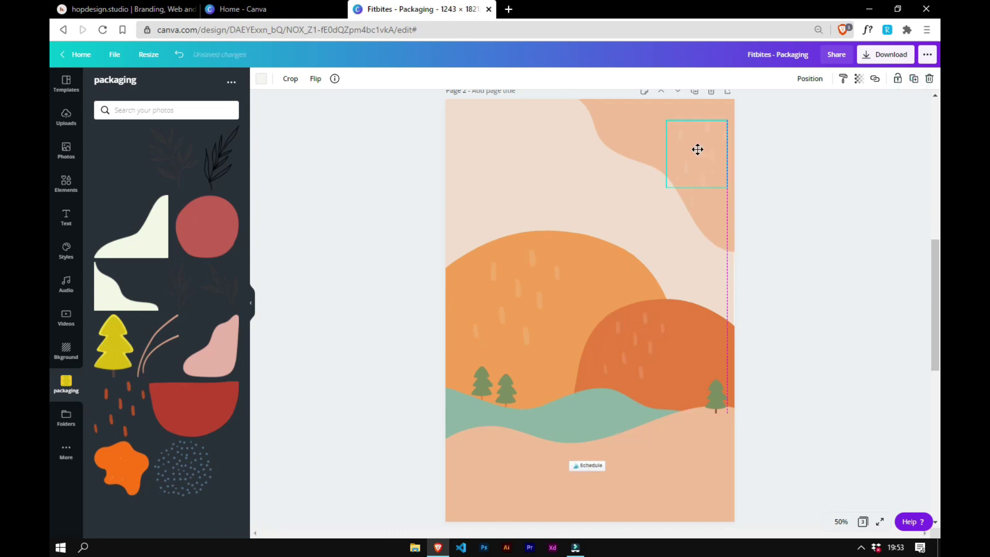
{"action": "left_click_drag", "start_coordinate": [726, 189], "coordinate": [740, 202]}
{"action": "left_click_drag", "start_coordinate": [702, 157], "coordinate": [655, 115]}
- Recolor the corner shape's brush strokes with the dark orange document color, shift them left, and deselect them
{"action": "left_click", "coordinate": [262, 79]}
{"action": "left_click", "coordinate": [204, 170]}
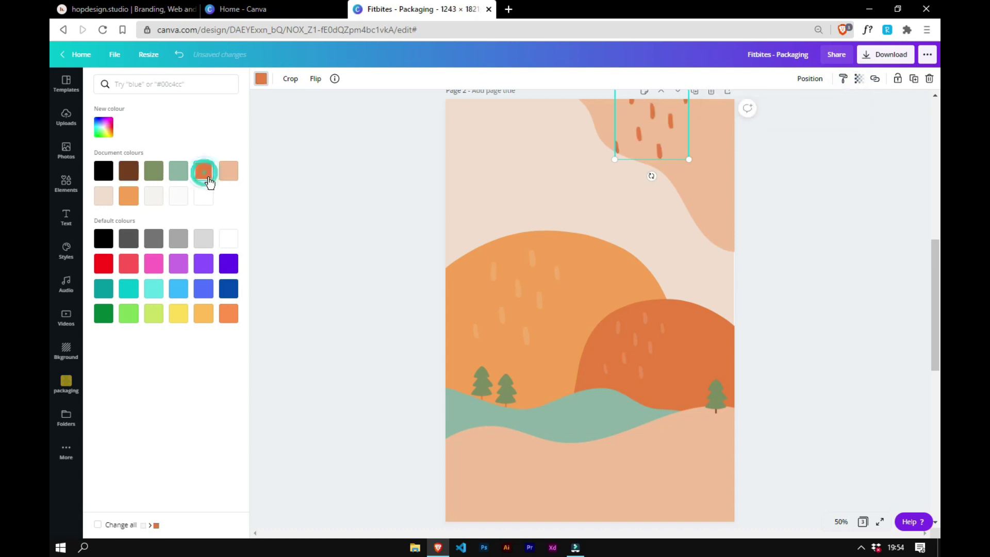
{"action": "left_click_drag", "start_coordinate": [666, 135], "coordinate": [641, 136]}
{"action": "left_click", "coordinate": [764, 183]}
{"action": "left_click", "coordinate": [806, 213]}
- Add the dot pattern in white, resized at the corner shape's right edge, and reposition the nearby orange strokes
{"action": "left_click", "coordinate": [187, 471]}
{"action": "left_click", "coordinate": [261, 79]}
{"action": "left_click", "coordinate": [211, 198]}
{"action": "left_click_drag", "start_coordinate": [584, 326], "coordinate": [736, 165]}
{"action": "left_click_drag", "start_coordinate": [794, 203], "coordinate": [758, 170]}
{"action": "left_click_drag", "start_coordinate": [713, 141], "coordinate": [714, 157]}
{"action": "mouse_move", "coordinate": [662, 124]}
{"action": "left_mouse_down"}
{"action": "mouse_move", "coordinate": [678, 127]}
{"action": "mouse_move", "coordinate": [704, 164]}
{"action": "mouse_move", "coordinate": [661, 142]}
{"action": "left_mouse_up"}
- Fade the white dot pattern on the corner shape to a low opacity and deselect it
{"action": "left_click", "coordinate": [722, 147]}
{"action": "left_click", "coordinate": [859, 80]}
{"action": "left_click_drag", "start_coordinate": [827, 108], "coordinate": [782, 111]}
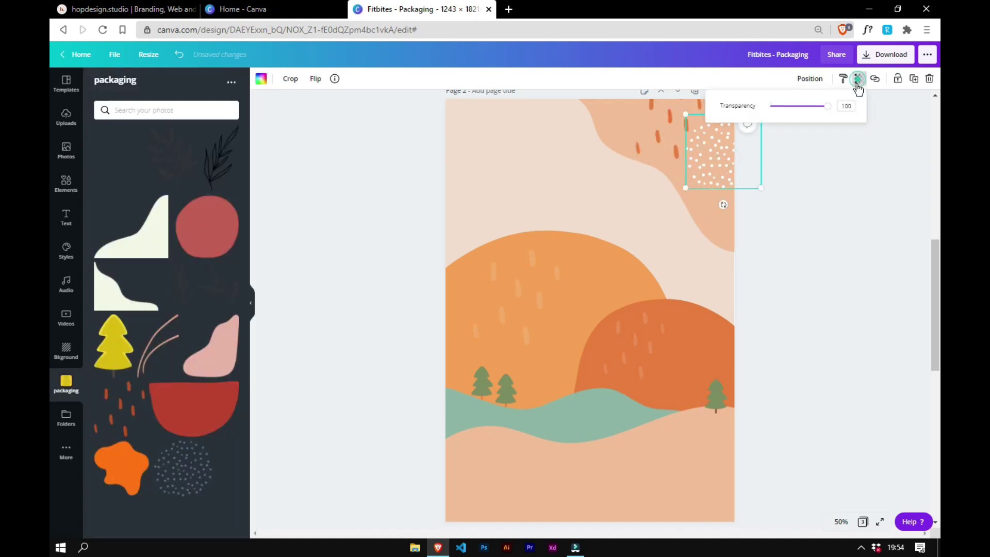
{"action": "left_click", "coordinate": [902, 305]}
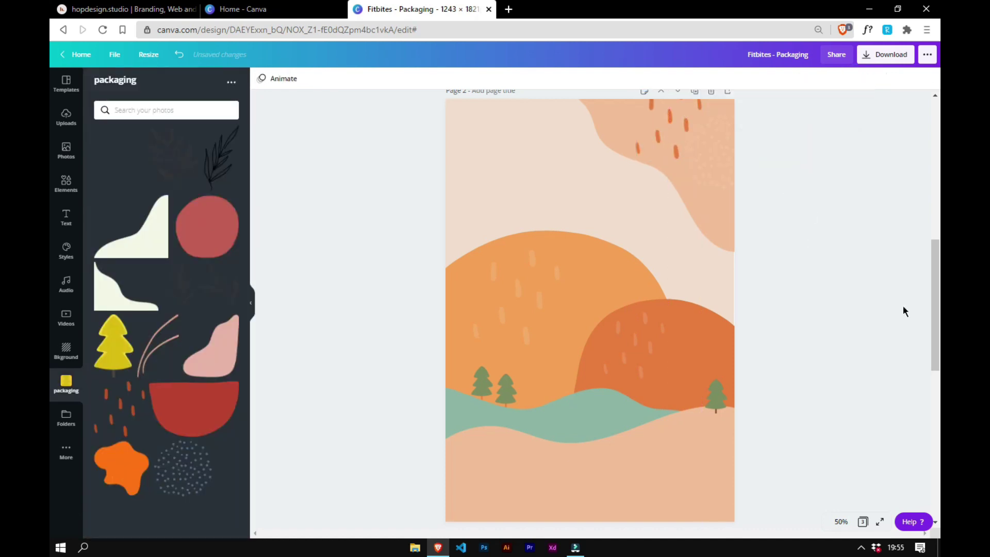
{"action": "left_click", "coordinate": [706, 293]}
{"action": "left_click", "coordinate": [914, 79]}
- Rotate and nudge the foreground hill so it rises higher beneath the right-hand tree, and lock it
{"action": "scroll", "coordinate": [839, 398], "scroll_direction": "down", "scroll_amount": 3}
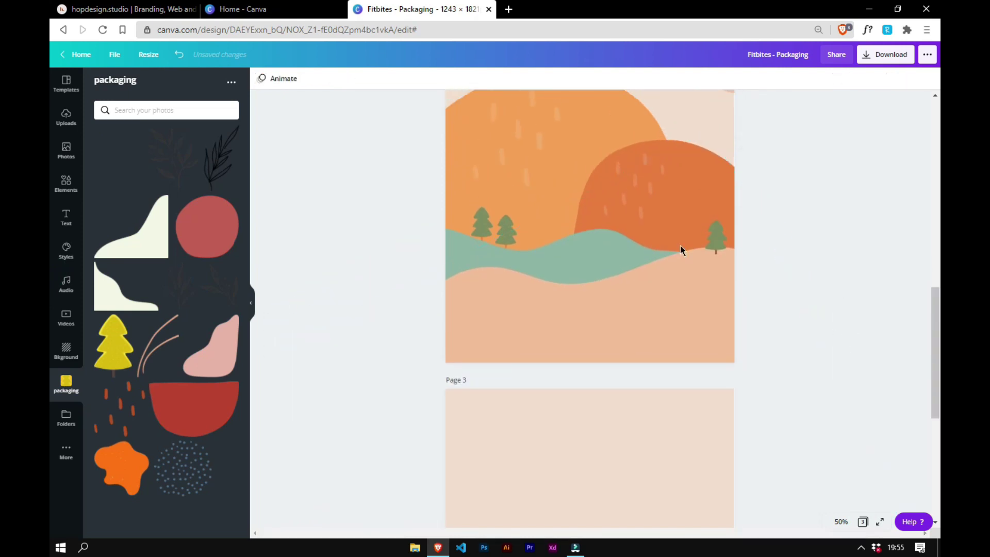
{"action": "left_click_drag", "start_coordinate": [843, 345], "coordinate": [835, 327]}
{"action": "left_click_drag", "start_coordinate": [631, 311], "coordinate": [630, 307]}
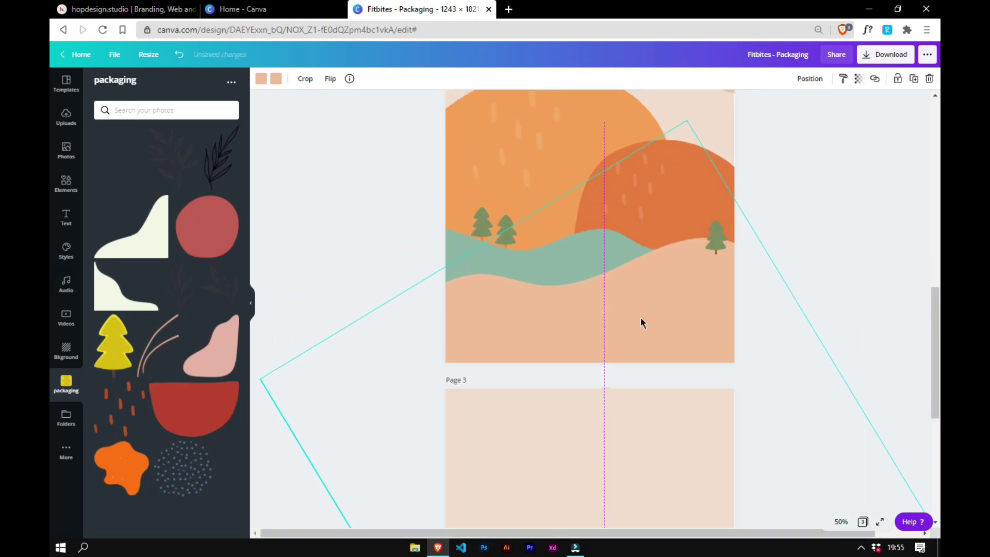
{"action": "left_click", "coordinate": [899, 80]}
{"action": "left_click", "coordinate": [810, 171]}
- Raise the right-hand tree slightly to sit on the foreground hill's crest
{"action": "left_click_drag", "start_coordinate": [718, 241], "coordinate": [717, 234]}
{"action": "left_click", "coordinate": [817, 246]}
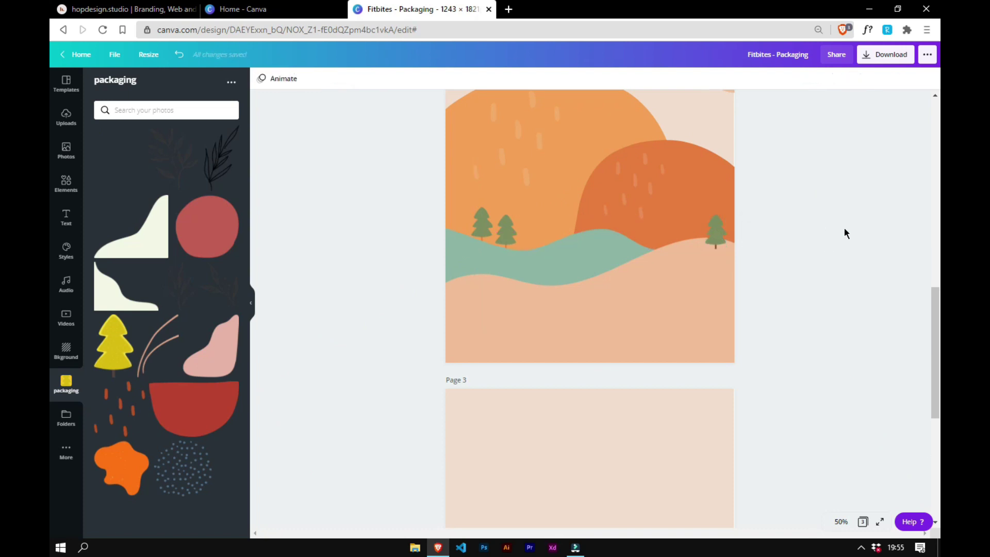
{"action": "left_click", "coordinate": [719, 228]}
- Add the curved-lines element to page 2, adjust its size, and flip it horizontally
{"action": "scroll", "coordinate": [854, 353], "scroll_direction": "up", "scroll_amount": 5}
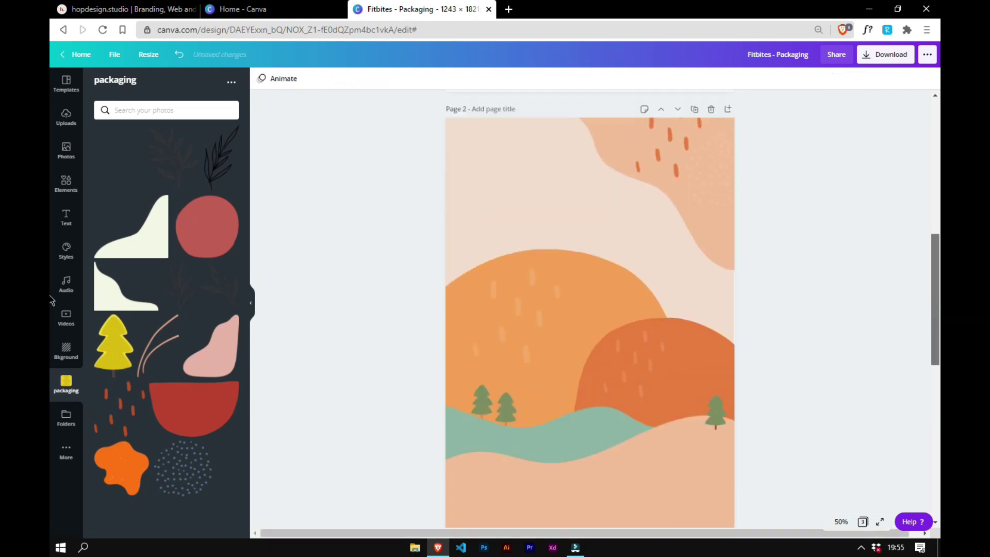
{"action": "left_click", "coordinate": [155, 343]}
{"action": "left_click_drag", "start_coordinate": [528, 283], "coordinate": [518, 260]}
{"action": "left_click", "coordinate": [315, 79]}
{"action": "left_click", "coordinate": [343, 100]}
- Place the curved lines in white over the sky's upper-left corner and set their transparency to 13
{"action": "left_click", "coordinate": [261, 78]}
{"action": "left_click", "coordinate": [229, 196]}
{"action": "left_click_drag", "start_coordinate": [592, 321], "coordinate": [531, 219]}
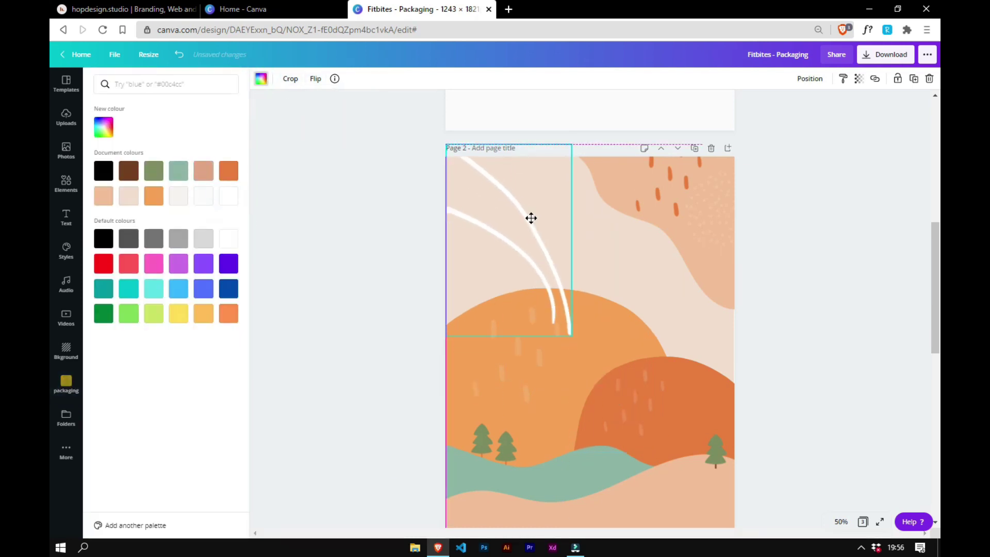
{"action": "left_click", "coordinate": [859, 78]}
{"action": "left_click_drag", "start_coordinate": [826, 105], "coordinate": [779, 118]}
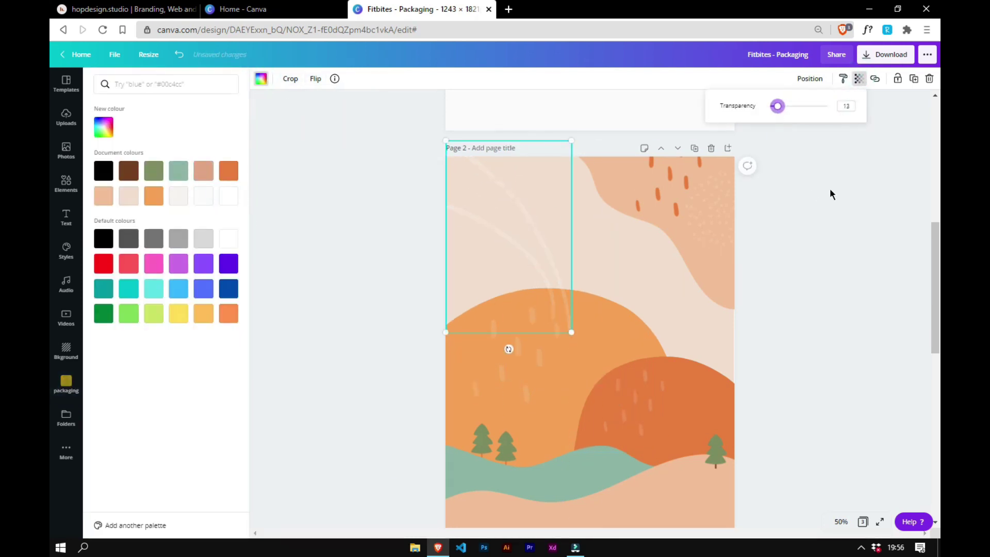
- Send the white curved lines to the back so they sit behind the mountains
{"action": "left_click", "coordinate": [809, 78]}
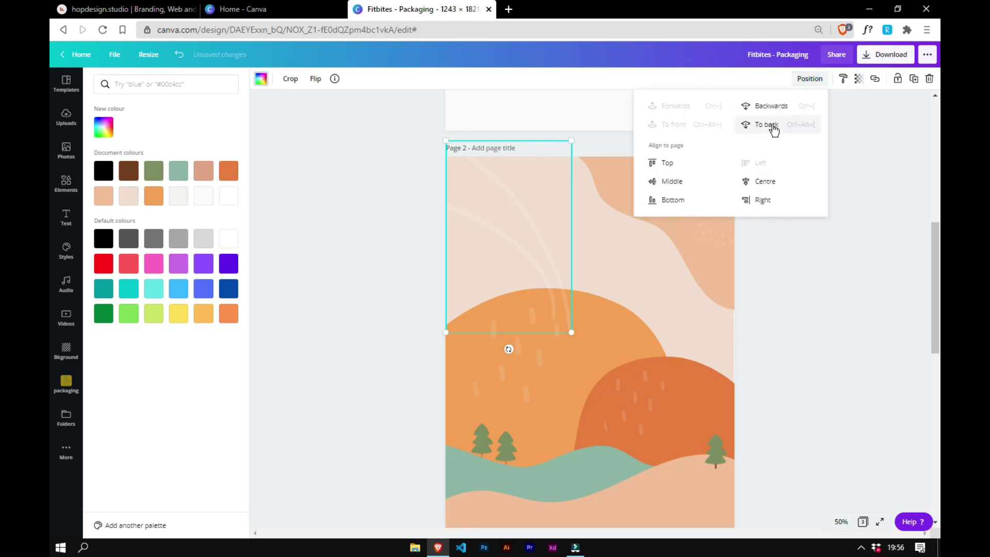
{"action": "left_click", "coordinate": [771, 129]}
{"action": "left_click", "coordinate": [851, 283]}
{"action": "scroll", "coordinate": [922, 293], "scroll_direction": "down", "scroll_amount": 3}
{"action": "scroll", "coordinate": [926, 309], "scroll_direction": "up", "scroll_amount": 1}
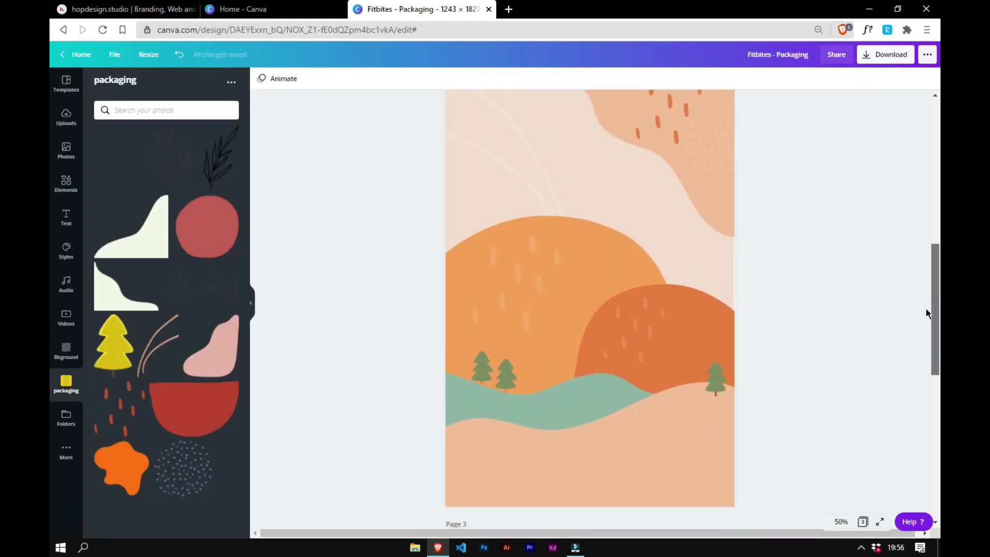
{"action": "scroll", "coordinate": [925, 289], "scroll_direction": "down", "scroll_amount": 1, "text": "ctrl"}
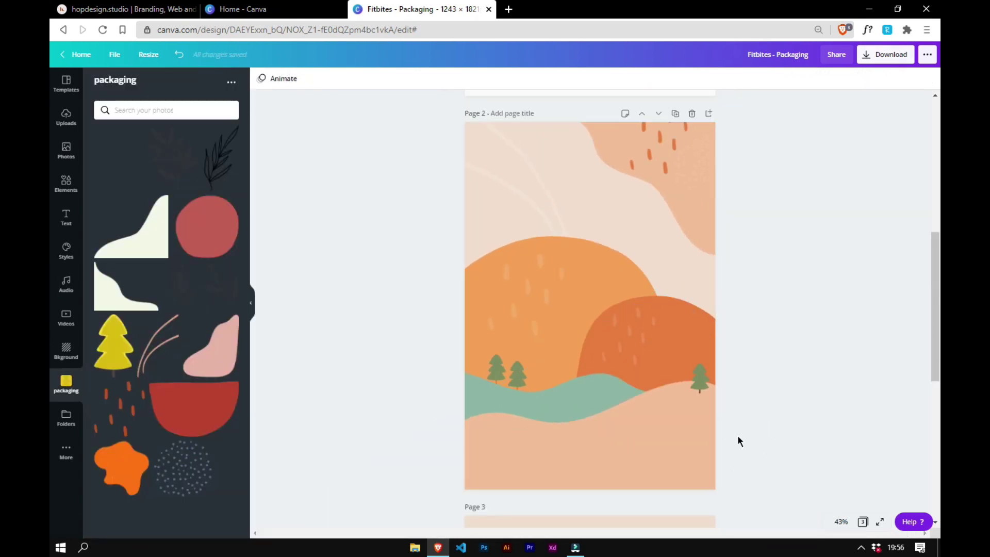
- Add leaf branches to page 2, deleting an unwanted one from the page and from the packaging folder
{"action": "left_click", "coordinate": [181, 159]}
{"action": "left_click", "coordinate": [124, 168]}
{"action": "key", "text": "Delete"}
{"action": "left_click", "coordinate": [133, 132]}
{"action": "left_click", "coordinate": [167, 280]}
- Add further leaf branches, placing the plain one upright in the upper-right sky and the berried one over the right-hand hill
{"action": "left_click", "coordinate": [124, 271]}
{"action": "left_click_drag", "start_coordinate": [590, 318], "coordinate": [645, 215]}
{"action": "left_click", "coordinate": [155, 273]}
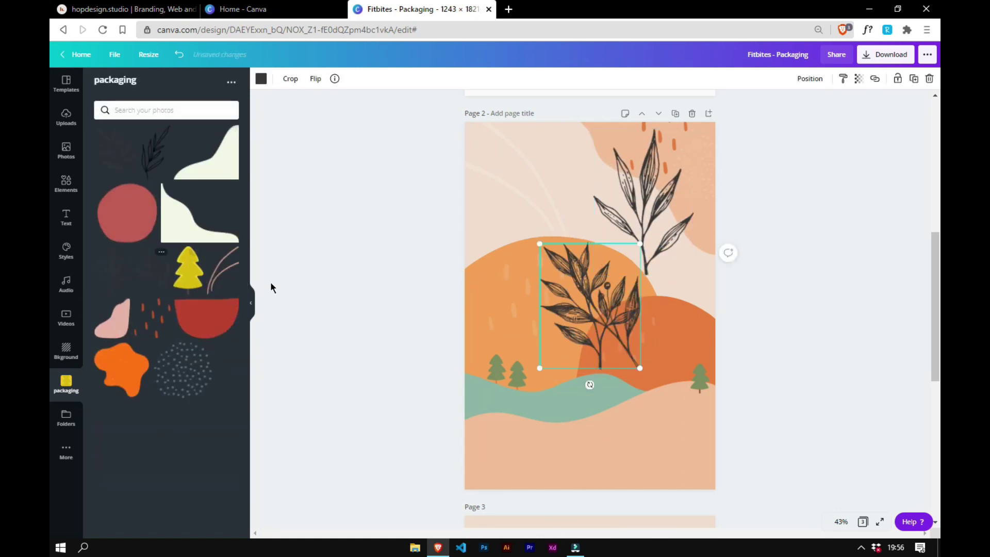
{"action": "left_click_drag", "start_coordinate": [629, 329], "coordinate": [692, 381]}
- Delete one of the overlapping leaf branches at the page centre and try enlarging the remaining one
{"action": "left_click", "coordinate": [156, 152]}
{"action": "left_click_drag", "start_coordinate": [571, 342], "coordinate": [493, 303]}
{"action": "key", "text": "Delete"}
{"action": "left_click", "coordinate": [594, 298]}
{"action": "left_click_drag", "start_coordinate": [539, 243], "coordinate": [480, 174]}
- Resize the berried branch on the right and slightly shrink the upright branch in the sky
{"action": "left_click", "coordinate": [683, 370]}
{"action": "left_click_drag", "start_coordinate": [702, 296], "coordinate": [721, 271]}
{"action": "left_click", "coordinate": [663, 202]}
{"action": "left_click_drag", "start_coordinate": [696, 129], "coordinate": [691, 135]}
{"action": "left_click", "coordinate": [686, 350]}
{"action": "left_click_drag", "start_coordinate": [721, 269], "coordinate": [706, 289]}
- Delete the large central leaf branch and remove the unused leaf images from the packaging folder
{"action": "left_click", "coordinate": [565, 258]}
{"action": "key", "text": "Delete"}
{"action": "left_click", "coordinate": [129, 132]}
{"action": "left_click", "coordinate": [155, 276]}
{"action": "left_click", "coordinate": [116, 131]}
{"action": "left_click", "coordinate": [128, 132]}
{"action": "left_click", "coordinate": [146, 293]}
{"action": "left_click", "coordinate": [113, 131]}
{"action": "left_click", "coordinate": [136, 323]}
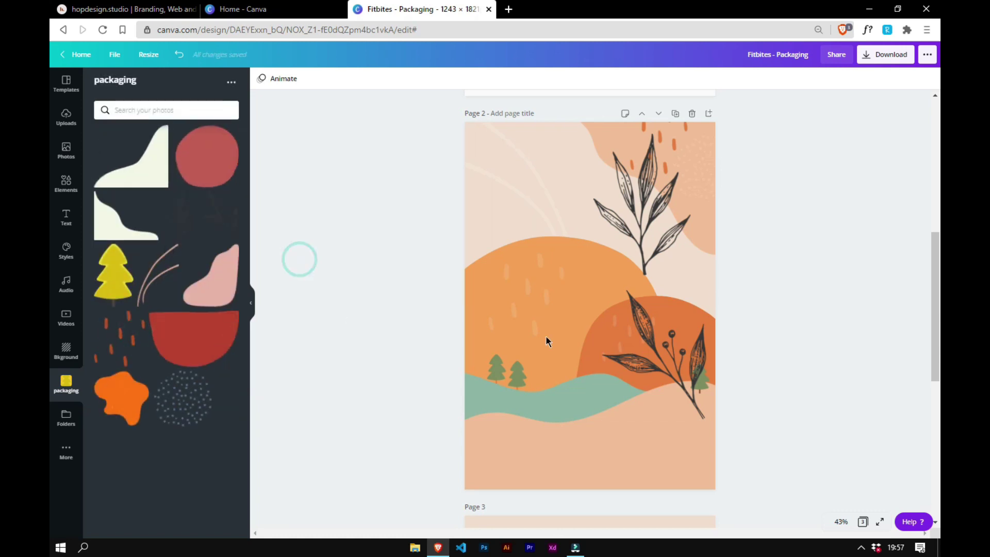
- Move the berried branch to the lower-left corner of page 2
{"action": "left_click", "coordinate": [687, 363]}
{"action": "left_click_drag", "start_coordinate": [678, 363], "coordinate": [514, 443]}
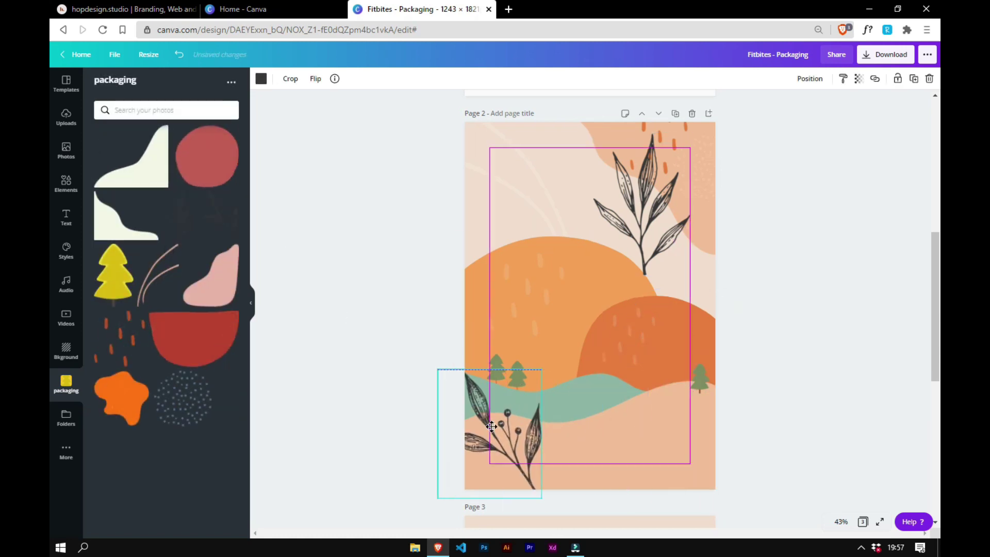
{"action": "left_click", "coordinate": [315, 78]}
{"action": "left_click", "coordinate": [347, 102]}
{"action": "left_click", "coordinate": [351, 106]}
- Rotate the berried branch clockwise so it grows inward from the lower-left corner, and adjust its size and position slightly
{"action": "left_click_drag", "start_coordinate": [490, 515], "coordinate": [415, 467]}
{"action": "left_click_drag", "start_coordinate": [496, 431], "coordinate": [491, 425]}
{"action": "left_click_drag", "start_coordinate": [525, 355], "coordinate": [519, 366]}
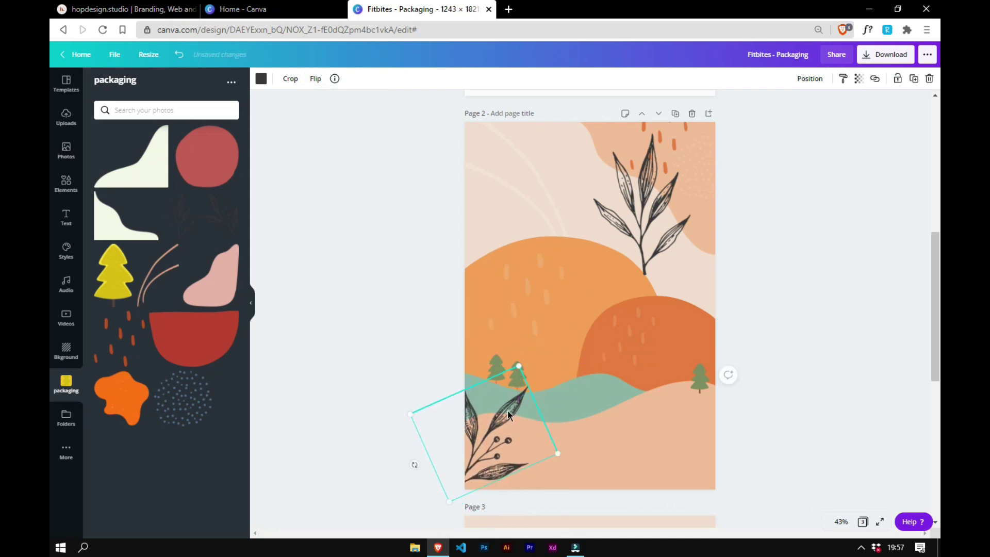
{"action": "left_click_drag", "start_coordinate": [487, 429], "coordinate": [487, 433]}
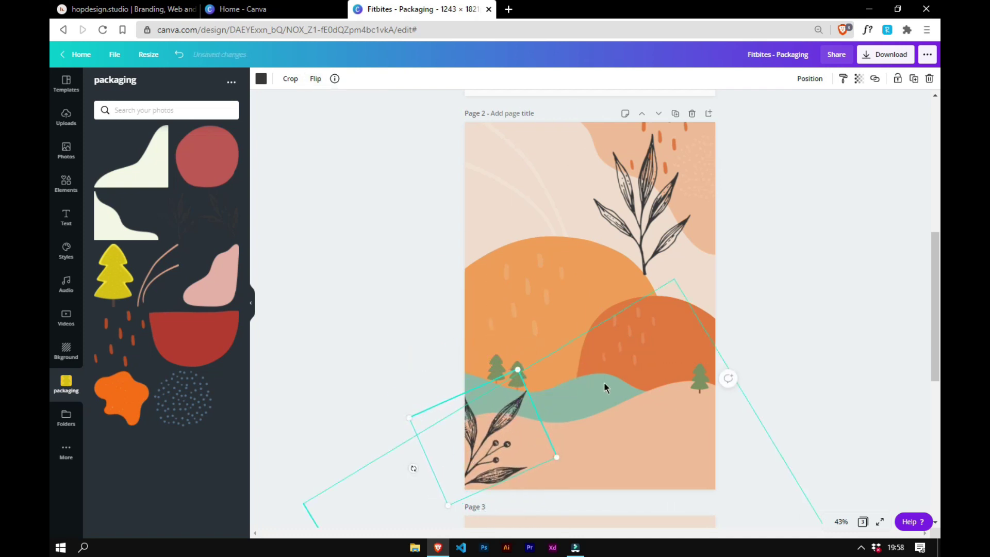
- Recolour the berried branch in the lower-left corner white
{"action": "left_click", "coordinate": [261, 79]}
{"action": "left_click", "coordinate": [156, 170]}
{"action": "left_click", "coordinate": [182, 169]}
{"action": "left_click", "coordinate": [205, 171]}
{"action": "left_click", "coordinate": [227, 197]}
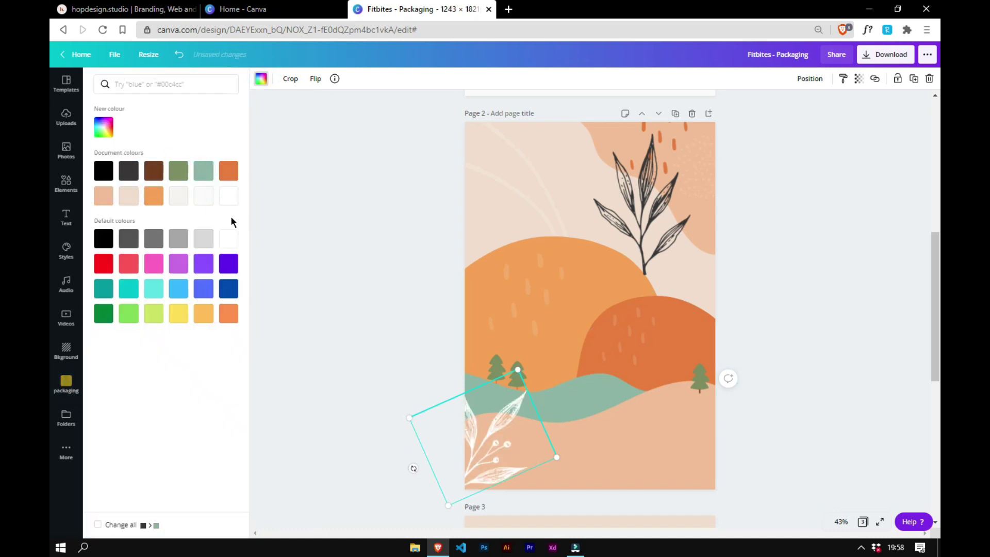
{"action": "left_click", "coordinate": [128, 198]}
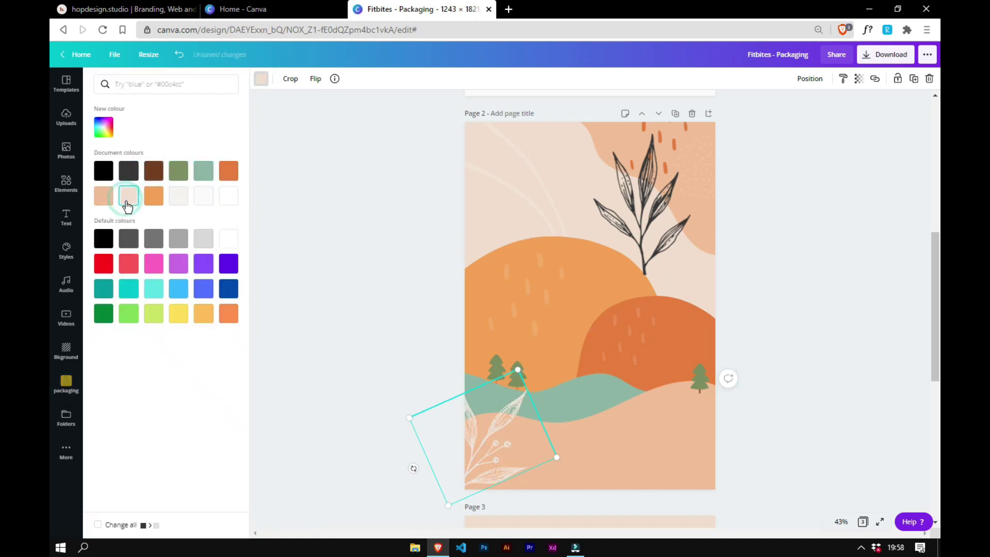
{"action": "left_click", "coordinate": [227, 201]}
- Set the berried branch's transparency to 85 and enlarge it slightly
{"action": "left_click", "coordinate": [859, 79]}
{"action": "type", "text": "85"}
{"action": "key", "text": "Return"}
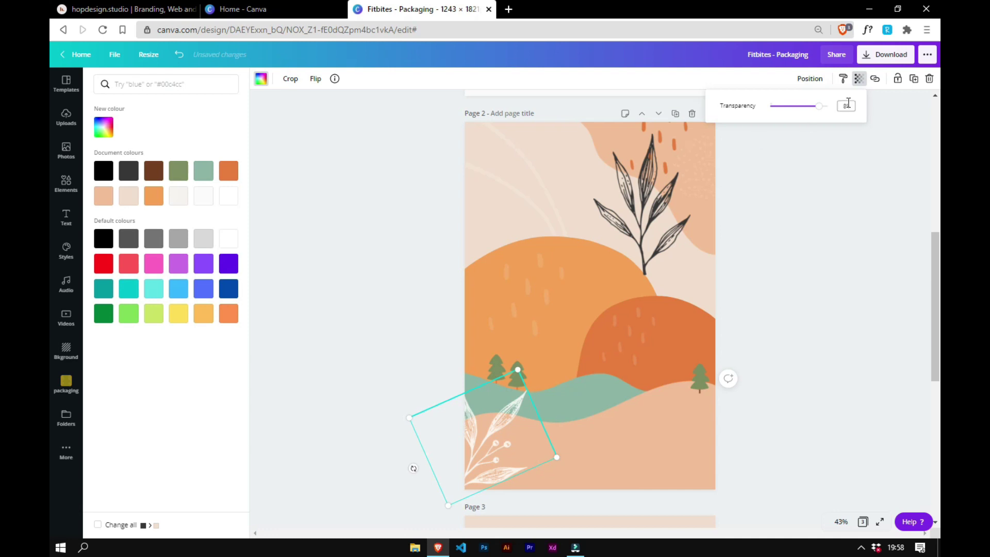
{"action": "left_click", "coordinate": [831, 314]}
{"action": "left_click", "coordinate": [496, 420]}
{"action": "left_click_drag", "start_coordinate": [517, 370], "coordinate": [519, 368]}
{"action": "left_click", "coordinate": [784, 260]}
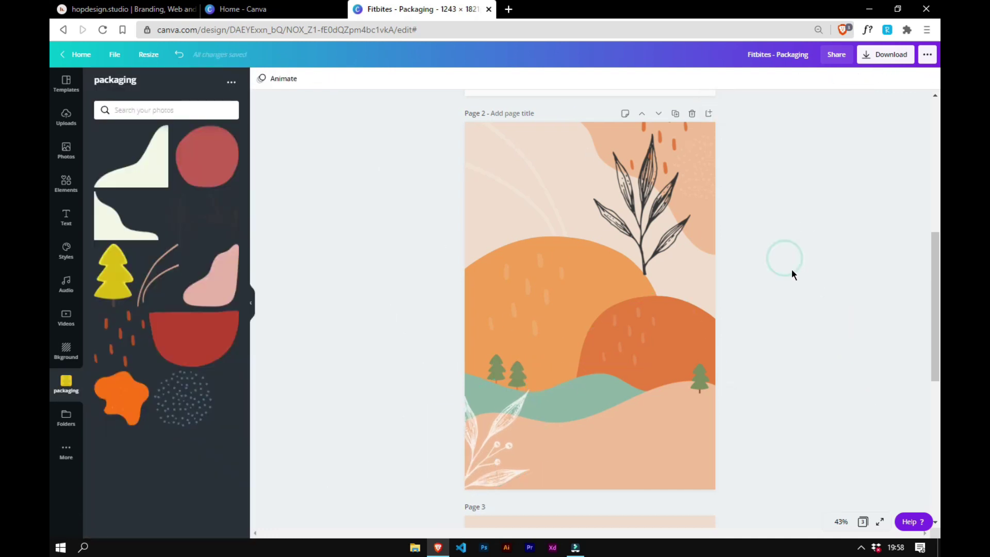
- Recolour the upright leaf branch in the sky white and shrink it slightly
{"action": "left_click", "coordinate": [641, 202]}
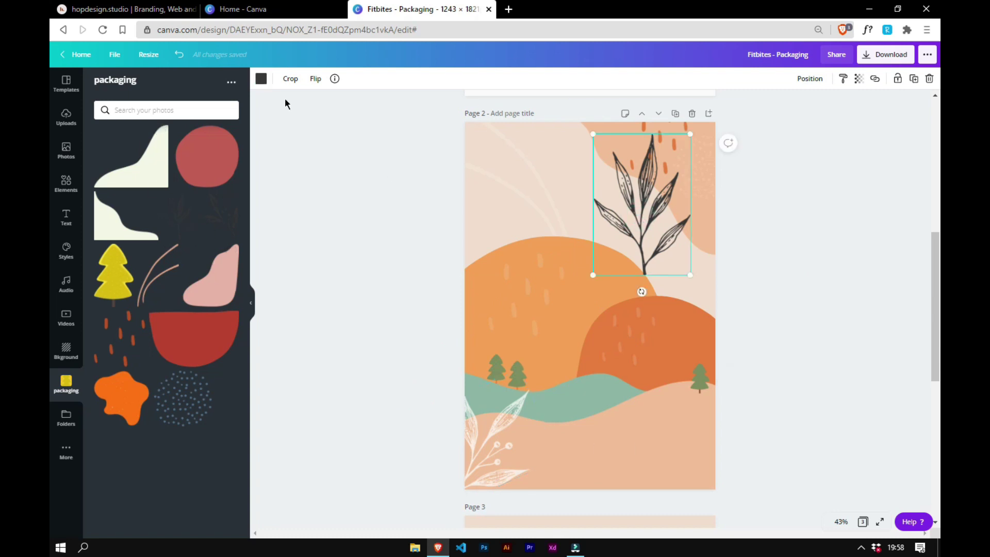
{"action": "left_click", "coordinate": [261, 79]}
{"action": "left_click", "coordinate": [228, 196]}
{"action": "left_click_drag", "start_coordinate": [691, 276], "coordinate": [683, 263]}
- Move the plain white branch to the page's lower-right corner and tilt it inward, adjusting its size and position
{"action": "left_click_drag", "start_coordinate": [638, 237], "coordinate": [688, 453]}
{"action": "left_click_drag", "start_coordinate": [687, 495], "coordinate": [740, 491]}
{"action": "left_click_drag", "start_coordinate": [702, 417], "coordinate": [714, 457]}
{"action": "left_click_drag", "start_coordinate": [700, 378], "coordinate": [694, 356]}
{"action": "left_click_drag", "start_coordinate": [700, 442], "coordinate": [694, 439]}
{"action": "key", "text": "shift+Right"}
{"action": "key", "text": "shift+Right"}
{"action": "key", "text": "shift+Down"}
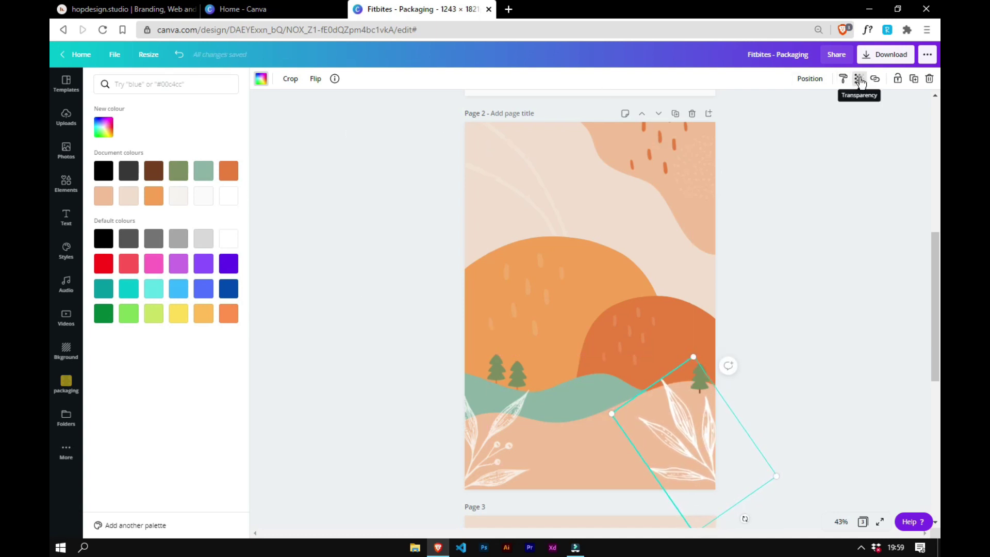
- Lock the white branch in the lower-right corner in place
{"action": "left_click", "coordinate": [858, 80]}
{"action": "left_click", "coordinate": [706, 378]}
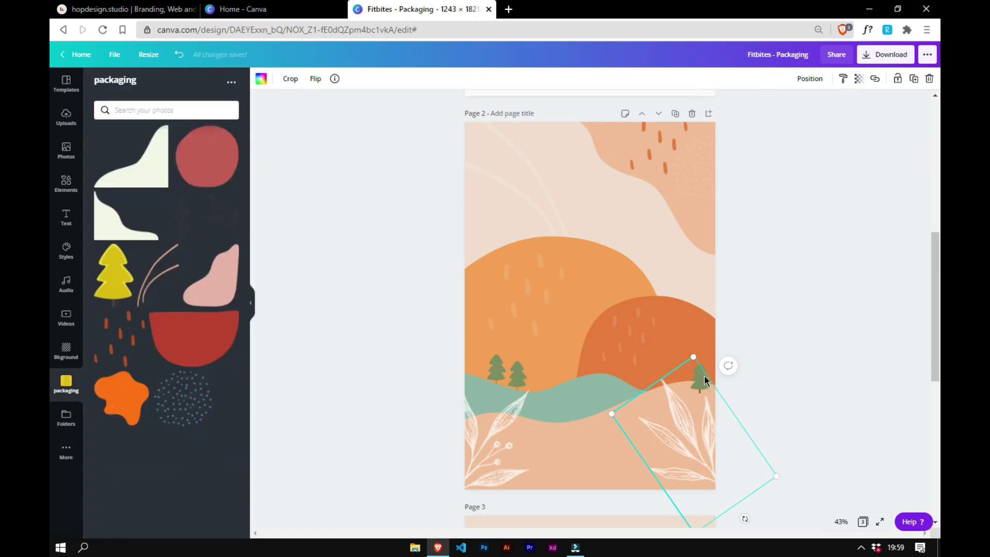
{"action": "left_click", "coordinate": [898, 80]}
{"action": "left_click_drag", "start_coordinate": [745, 356], "coordinate": [705, 348]}
{"action": "left_click", "coordinate": [800, 367]}
{"action": "key", "text": "ctrl+z"}
- Raise the right-hand tree slightly so it clears the white branch on the foreground hill
{"action": "left_click", "coordinate": [700, 376]}
{"action": "key", "text": "Up"}
{"action": "key", "text": "Up"}
{"action": "key", "text": "Up"}
{"action": "key", "text": "Up"}
{"action": "key", "text": "Up"}
{"action": "key", "text": "Up"}
{"action": "key", "text": "Up"}
{"action": "key", "text": "Up"}
{"action": "key", "text": "Up"}
{"action": "key", "text": "Up"}
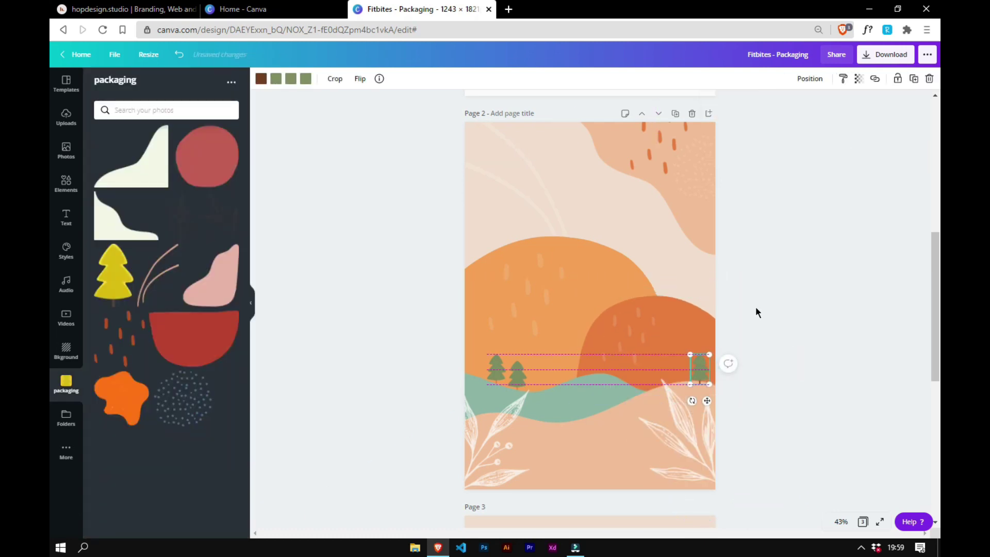
{"action": "left_click", "coordinate": [824, 347]}
{"action": "left_click", "coordinate": [699, 356]}
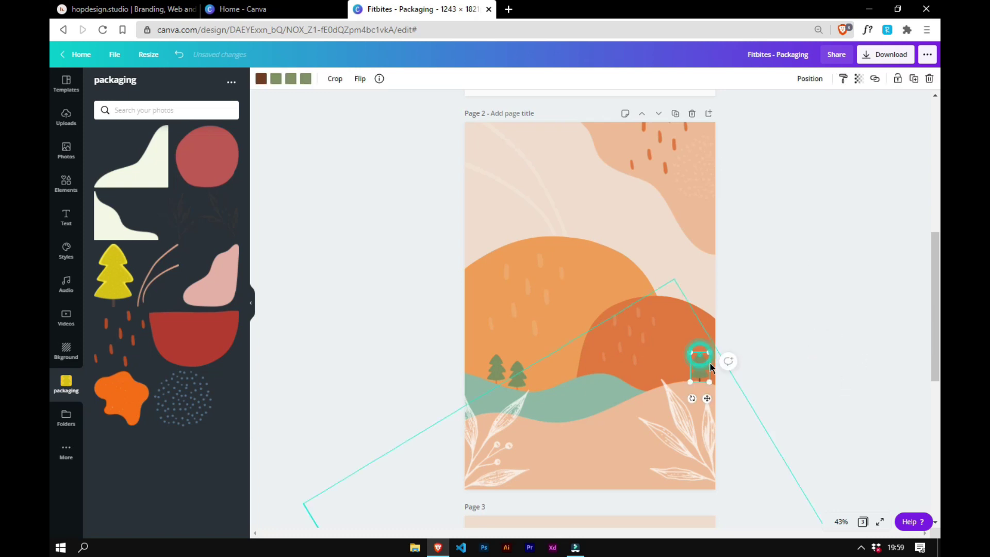
{"action": "left_click", "coordinate": [825, 328]}
- Add a square shape to page 2 and resize it into a portrait rectangle over the sky and mountains
{"action": "key", "text": "ctrl+minus"}
{"action": "left_click", "coordinate": [66, 183]}
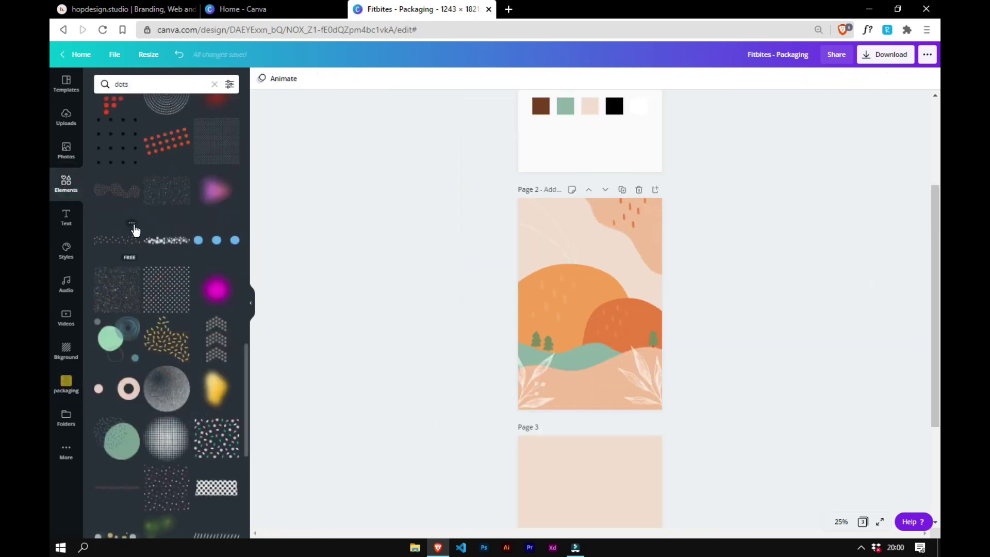
{"action": "left_click", "coordinate": [213, 83]}
{"action": "left_click", "coordinate": [153, 357]}
{"action": "left_click_drag", "start_coordinate": [588, 283], "coordinate": [543, 263]}
{"action": "left_click_drag", "start_coordinate": [630, 259], "coordinate": [639, 258]}
{"action": "left_click_drag", "start_coordinate": [591, 298], "coordinate": [598, 329]}
{"action": "left_click", "coordinate": [739, 281]}
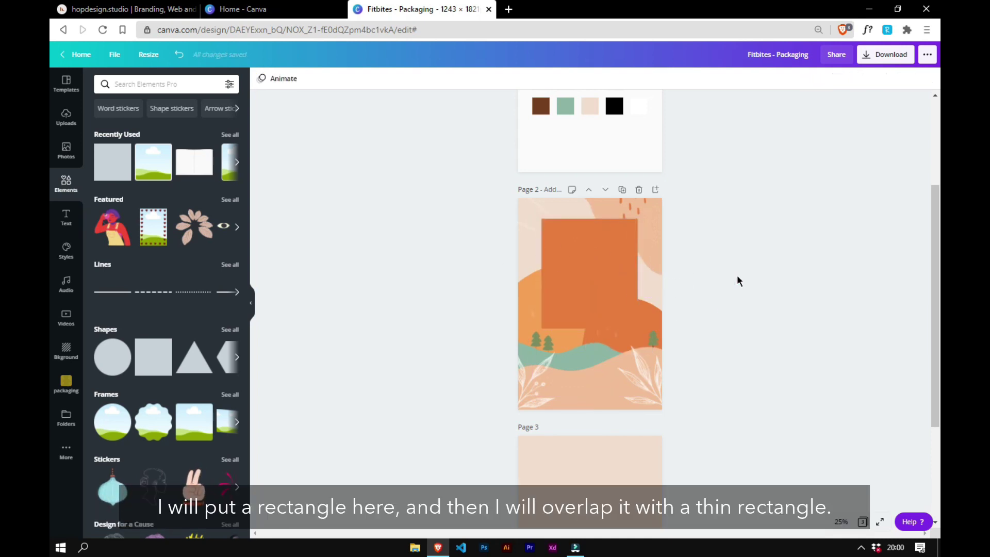
- Recolour the orange rectangle with the off-white document colour
{"action": "key", "text": "ctrl+plus"}
{"action": "scroll", "coordinate": [888, 263], "scroll_direction": "up", "scroll_amount": 1}
{"action": "left_click", "coordinate": [261, 79]}
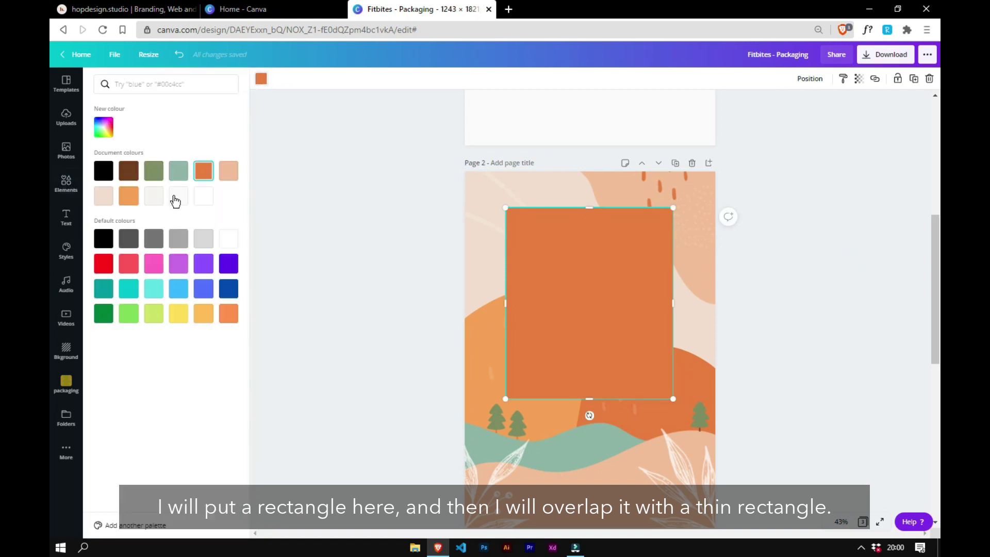
{"action": "left_click", "coordinate": [204, 196]}
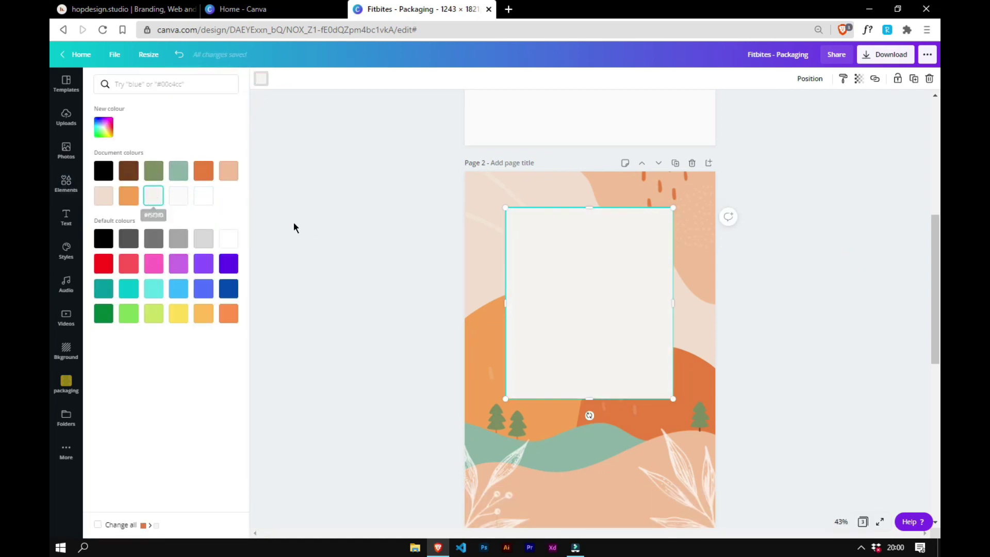
{"action": "left_click", "coordinate": [863, 353]}
- Nudge the off-white rectangle slightly down the page
{"action": "scroll", "coordinate": [642, 275], "scroll_direction": "down", "scroll_amount": 1}
{"action": "left_click", "coordinate": [642, 275]}
{"action": "key", "text": "Down"}
{"action": "key", "text": "Down"}
{"action": "key", "text": "Down"}
{"action": "key", "text": "Down"}
{"action": "key", "text": "Down"}
{"action": "key", "text": "Down"}
{"action": "key", "text": "Down"}
{"action": "key", "text": "Down"}
{"action": "key", "text": "Down"}
{"action": "key", "text": "Down"}
{"action": "key", "text": "Down"}
{"action": "key", "text": "Down"}
{"action": "key", "text": "Down"}
{"action": "key", "text": "Down"}
{"action": "key", "text": "Down"}
{"action": "key", "text": "Down"}
{"action": "key", "text": "Down"}
{"action": "key", "text": "Down"}
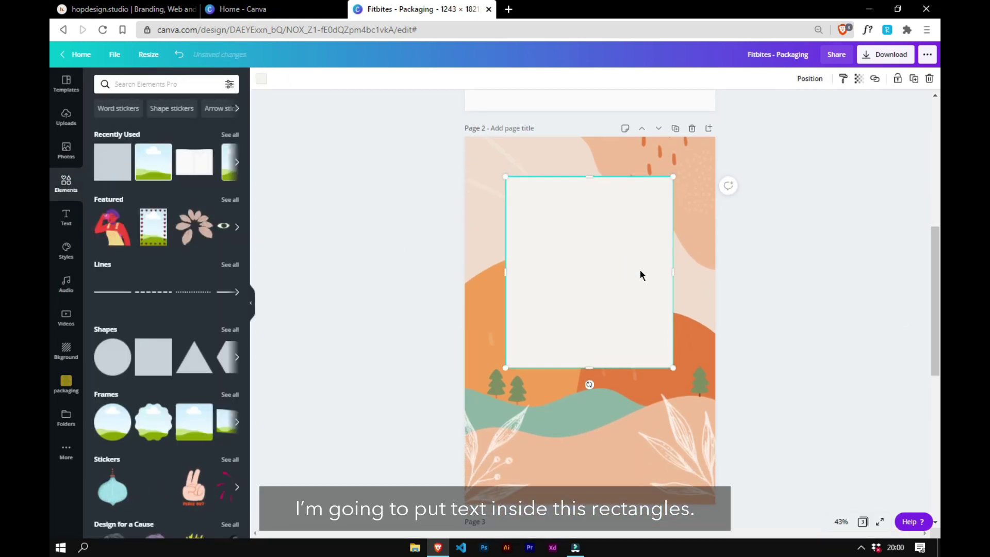
- Compare the margins around the off-white rectangle with a temporary small square, and delete the square
{"action": "left_click", "coordinate": [113, 162]}
{"action": "left_click_drag", "start_coordinate": [659, 388], "coordinate": [556, 284]}
{"action": "left_click_drag", "start_coordinate": [539, 268], "coordinate": [532, 155]}
{"action": "left_click_drag", "start_coordinate": [548, 171], "coordinate": [555, 177]}
{"action": "left_click_drag", "start_coordinate": [533, 156], "coordinate": [565, 155]}
{"action": "left_click", "coordinate": [579, 215]}
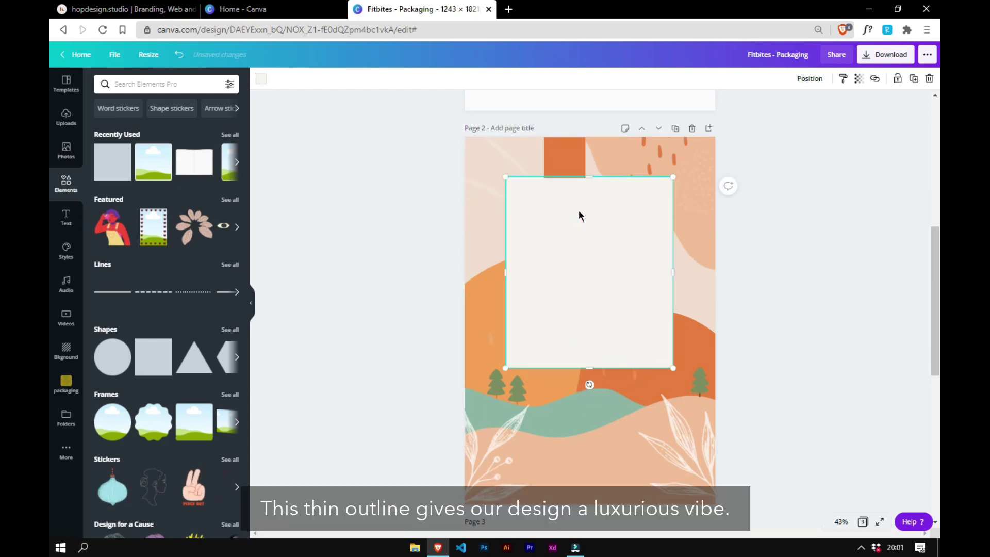
{"action": "left_click", "coordinate": [569, 156]}
{"action": "key", "text": "Delete"}
- Enlarge the orange strokes in the upper-right sky slightly and adjust their position above the rectangle
{"action": "left_click", "coordinate": [661, 156]}
{"action": "left_click_drag", "start_coordinate": [689, 191], "coordinate": [695, 201]}
{"action": "left_click_drag", "start_coordinate": [662, 154], "coordinate": [659, 156]}
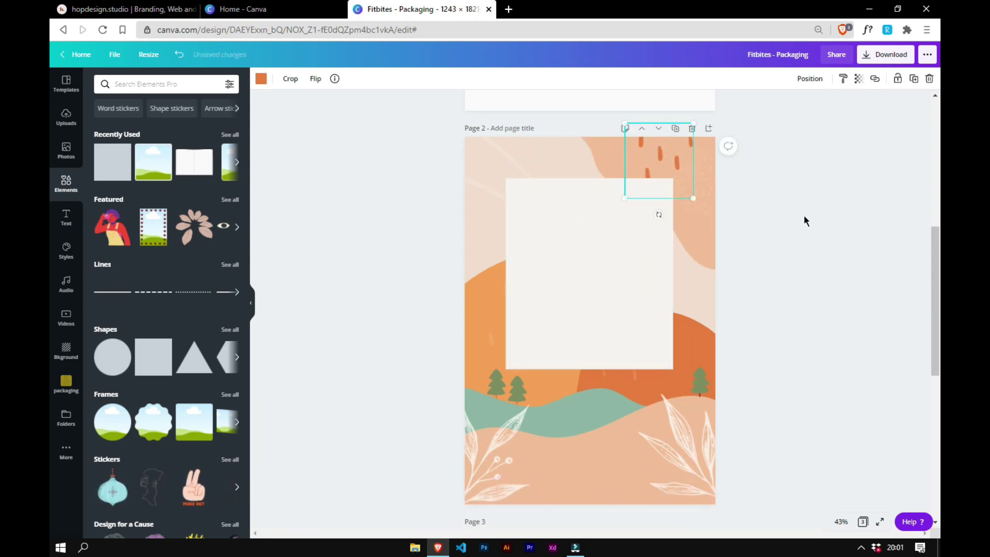
{"action": "left_click", "coordinate": [784, 215]}
- Add an outlined square from the full shapes collection and recolour it brown
{"action": "left_click", "coordinate": [230, 329]}
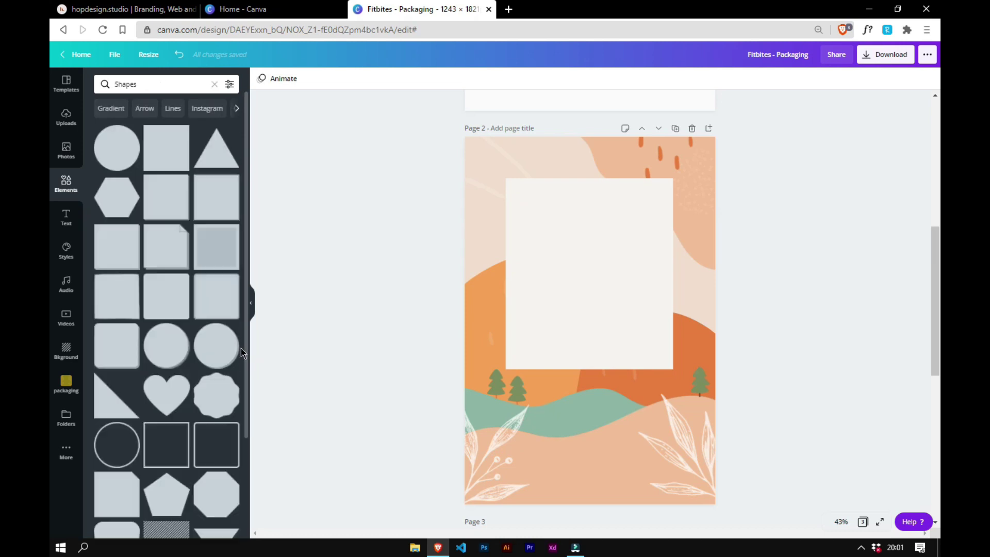
{"action": "left_click", "coordinate": [169, 444]}
{"action": "left_click", "coordinate": [262, 79]}
{"action": "left_click", "coordinate": [129, 172]}
- Fit the brown outline inside the off-white rectangle, stretching it to about 769 wide and down near the lower edge
{"action": "left_click_drag", "start_coordinate": [654, 390], "coordinate": [537, 269]}
{"action": "left_click_drag", "start_coordinate": [530, 195], "coordinate": [667, 208]}
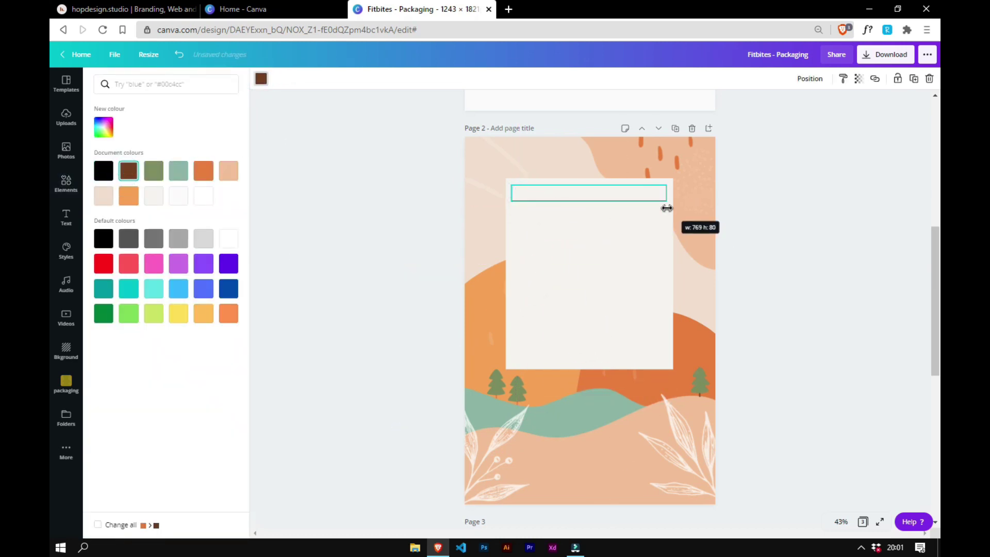
{"action": "left_click_drag", "start_coordinate": [598, 202], "coordinate": [603, 365]}
{"action": "left_click", "coordinate": [811, 324]}
- Refine the brown outline to about 774 wide by 887 high, leaving an even margin inside the off-white rectangle
{"action": "left_click", "coordinate": [643, 326]}
{"action": "left_click_drag", "start_coordinate": [668, 363], "coordinate": [657, 352]}
{"action": "left_click_drag", "start_coordinate": [657, 268], "coordinate": [668, 269]}
{"action": "left_click_drag", "start_coordinate": [589, 352], "coordinate": [592, 360]}
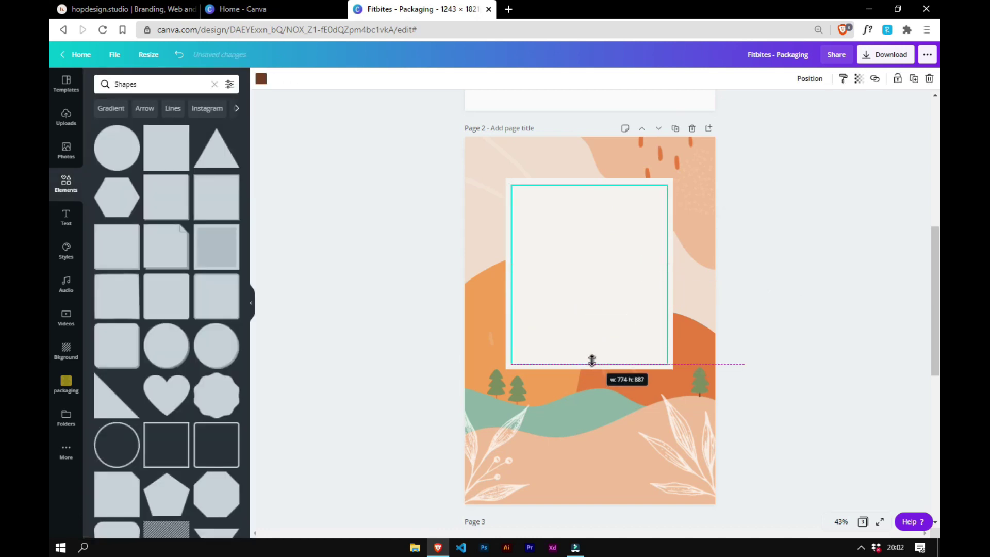
- Align the brown outline with the off-white rectangle and nudge its upper edge slightly upward
{"action": "left_click", "coordinate": [810, 79]}
{"action": "left_click", "coordinate": [767, 182]}
{"action": "left_click", "coordinate": [605, 182]}
{"action": "left_click", "coordinate": [809, 79]}
{"action": "left_click", "coordinate": [767, 182]}
{"action": "left_click", "coordinate": [781, 265]}
{"action": "left_click", "coordinate": [591, 185]}
{"action": "left_click_drag", "start_coordinate": [591, 185], "coordinate": [591, 182]}
{"action": "left_click", "coordinate": [794, 232]}
- Widen the brown outline slightly and recentre it so its side margins inside the off-white rectangle match
{"action": "left_click", "coordinate": [610, 289]}
{"action": "left_click_drag", "start_coordinate": [669, 274], "coordinate": [669, 274]}
{"action": "left_click", "coordinate": [810, 78]}
{"action": "left_click", "coordinate": [791, 274]}
{"action": "left_click", "coordinate": [810, 79]}
{"action": "left_click", "coordinate": [740, 308]}
{"action": "left_click", "coordinate": [639, 294]}
{"action": "left_click", "coordinate": [793, 314]}
- Add the heading "Choco granola bites", narrow its text box to three lines, and centre it in the upper part of the brown outline
{"action": "left_click", "coordinate": [66, 217]}
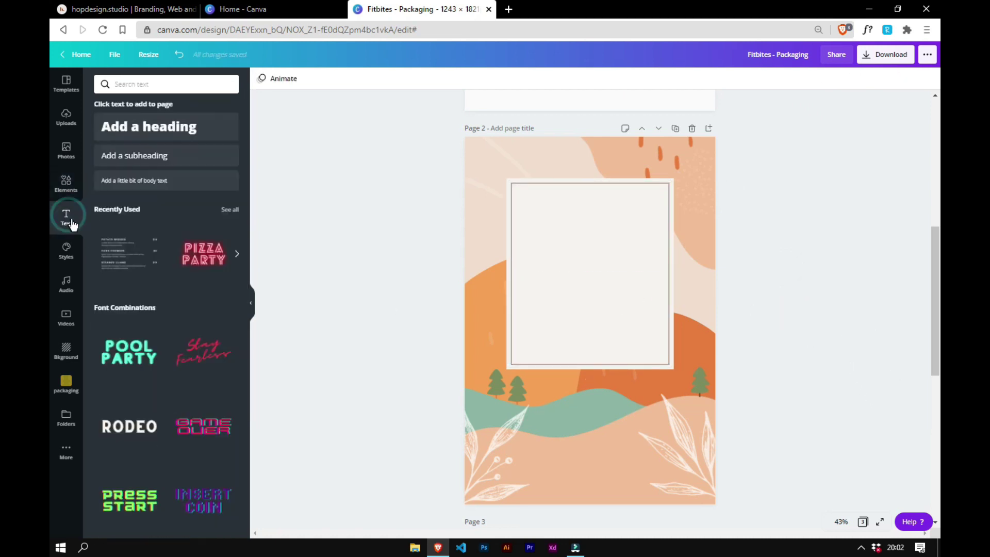
{"action": "left_click", "coordinate": [149, 126]}
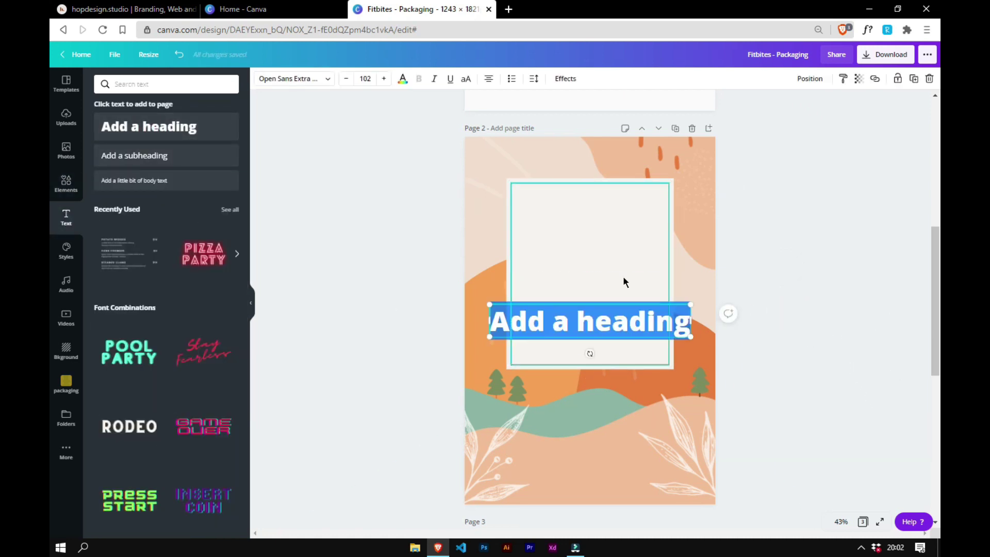
{"action": "type", "text": "Choco granola bites"}
{"action": "left_click_drag", "start_coordinate": [716, 341], "coordinate": [658, 338]}
{"action": "left_click_drag", "start_coordinate": [465, 342], "coordinate": [517, 341]}
{"action": "left_click_drag", "start_coordinate": [597, 305], "coordinate": [602, 194]}
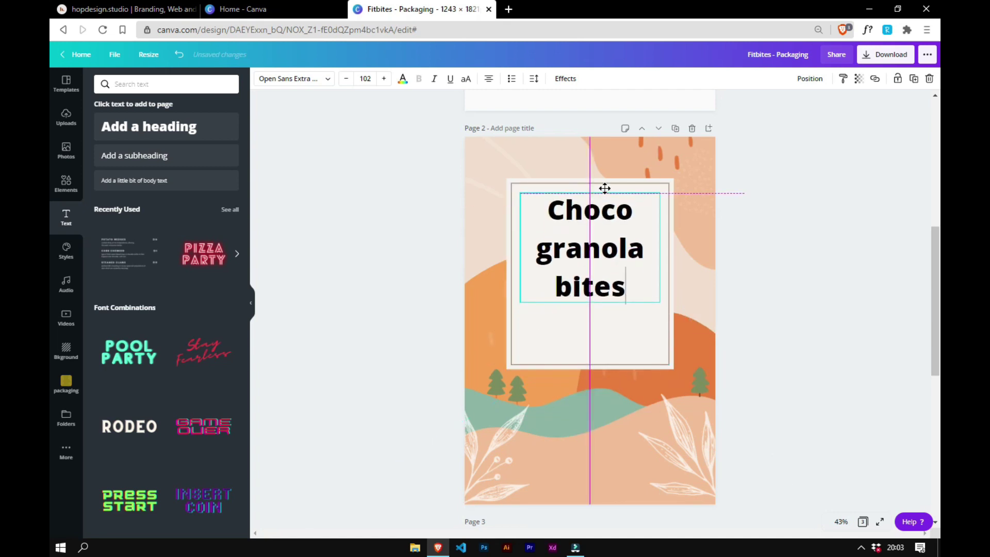
- Set the heading in Neue Einstellung Bold, uppercase, at size 92
{"action": "left_click", "coordinate": [294, 78]}
{"action": "left_click", "coordinate": [208, 91]}
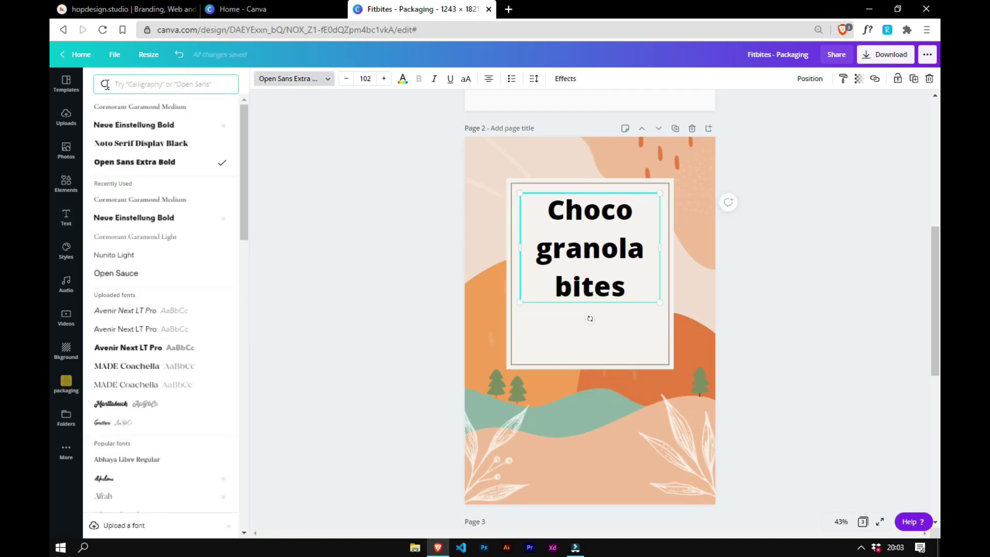
{"action": "left_click", "coordinate": [164, 125]}
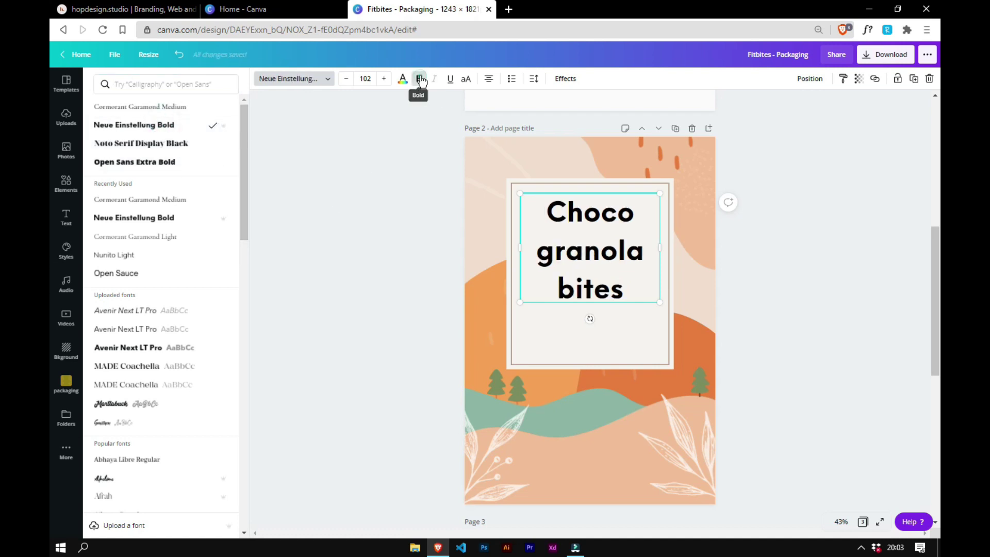
{"action": "left_click", "coordinate": [465, 78]}
{"action": "left_click", "coordinate": [346, 78]}
{"action": "left_click", "coordinate": [346, 78]}
{"action": "left_click", "coordinate": [346, 79]}
{"action": "left_click", "coordinate": [346, 79]}
- Set the heading's line height to 1.15 and recolour the text brown
{"action": "left_click", "coordinate": [532, 85]}
{"action": "left_click_drag", "start_coordinate": [610, 129], "coordinate": [602, 128]}
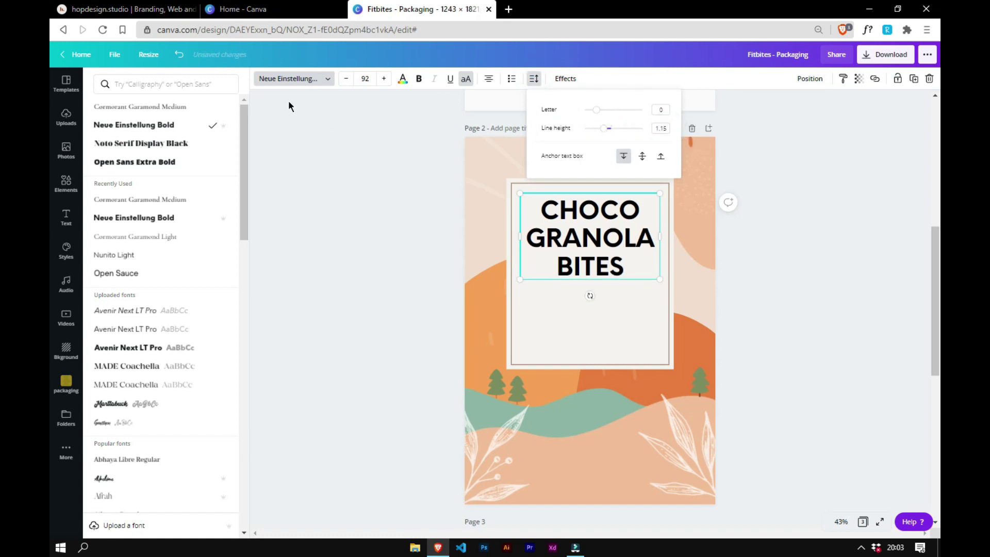
{"action": "left_click", "coordinate": [66, 218]}
{"action": "left_click", "coordinate": [403, 79]}
{"action": "left_click", "coordinate": [128, 172]}
{"action": "left_click", "coordinate": [764, 231]}
{"action": "left_click_drag", "start_coordinate": [584, 241], "coordinate": [584, 240]}
{"action": "left_click", "coordinate": [854, 314]}
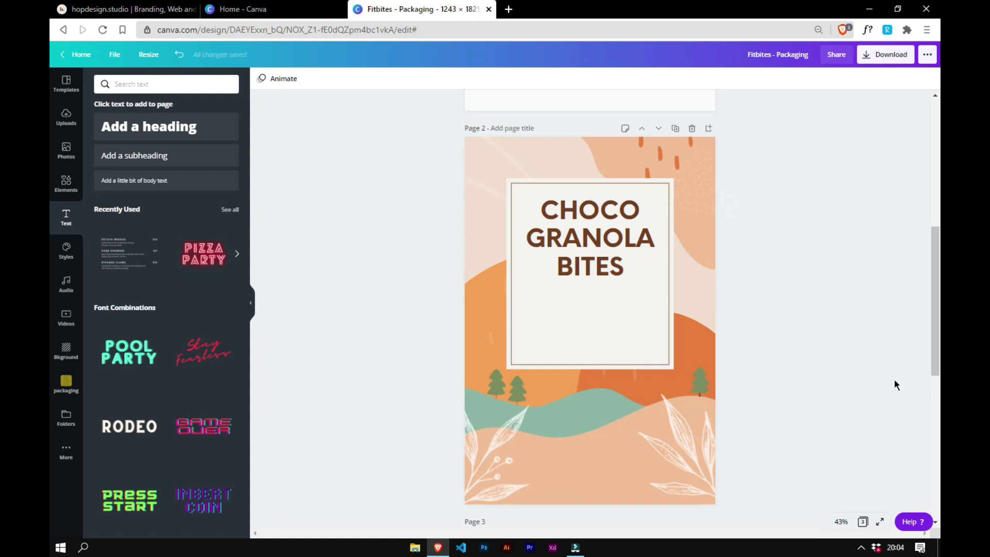
- Add a thin brown line about as wide as the outline and place it below the heading
{"action": "key", "text": "l"}
{"action": "left_click", "coordinate": [286, 81]}
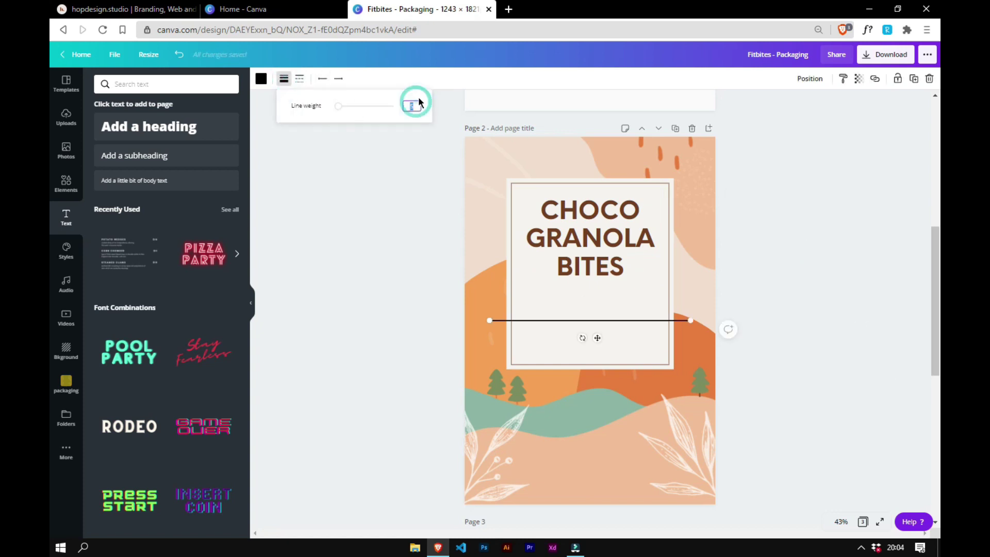
{"action": "left_click_drag", "start_coordinate": [489, 320], "coordinate": [512, 321]}
{"action": "left_click_drag", "start_coordinate": [690, 320], "coordinate": [668, 320]}
{"action": "left_click", "coordinate": [261, 79]}
{"action": "left_click", "coordinate": [129, 171]}
{"action": "left_click_drag", "start_coordinate": [599, 338], "coordinate": [597, 310]}
{"action": "left_click", "coordinate": [775, 323]}
- Adjust the ends of the divider line to meet the outline's side edges, at a length of about 780
{"action": "left_click", "coordinate": [596, 290]}
{"action": "scroll", "coordinate": [596, 294], "scroll_direction": "up", "scroll_amount": 5, "text": "ctrl"}
{"action": "left_click", "coordinate": [258, 339]}
{"action": "left_click", "coordinate": [419, 276]}
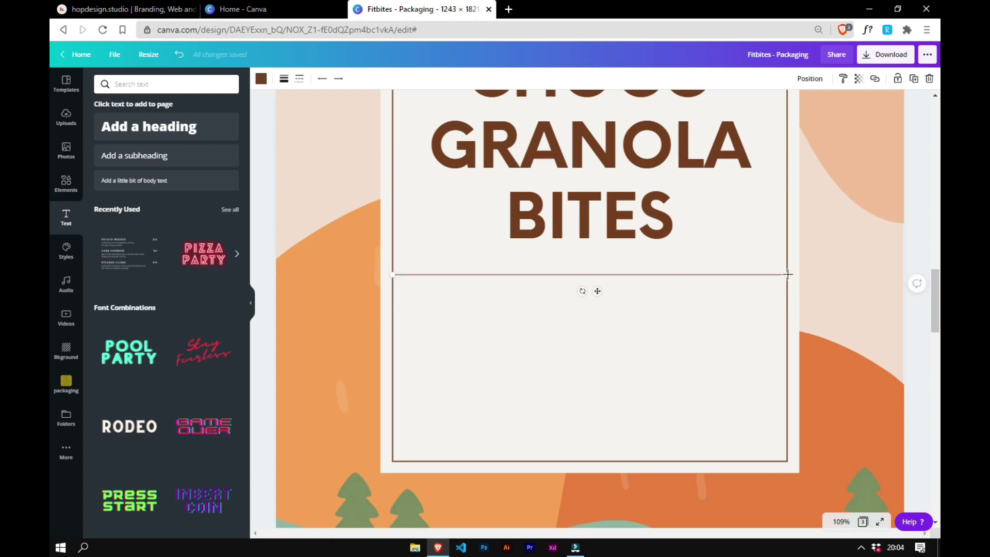
{"action": "left_click", "coordinate": [809, 78]}
{"action": "left_click_drag", "start_coordinate": [788, 275], "coordinate": [785, 275]}
{"action": "scroll", "coordinate": [720, 256], "scroll_direction": "up", "scroll_amount": 5, "text": "ctrl"}
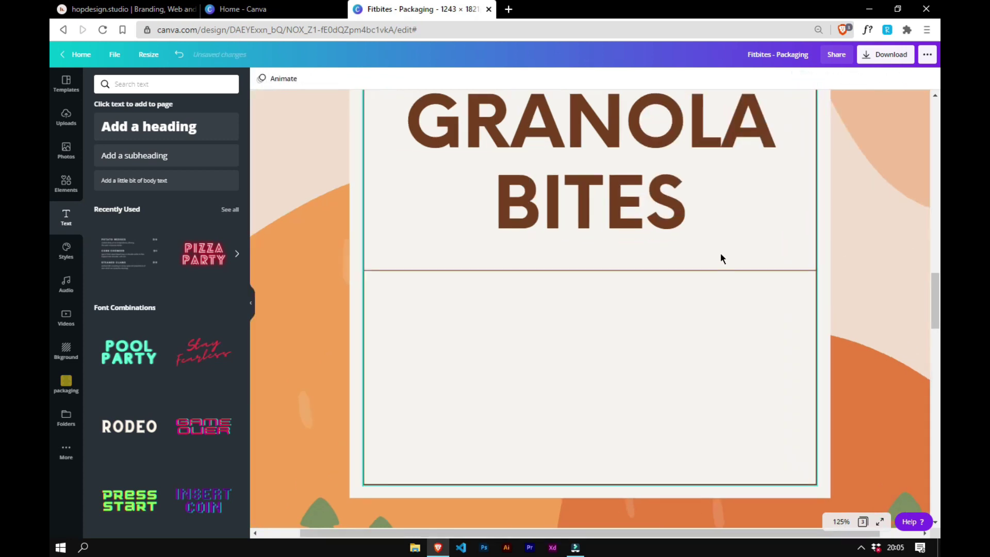
{"action": "left_click", "coordinate": [251, 303]}
{"action": "left_click_drag", "start_coordinate": [784, 254], "coordinate": [787, 253]}
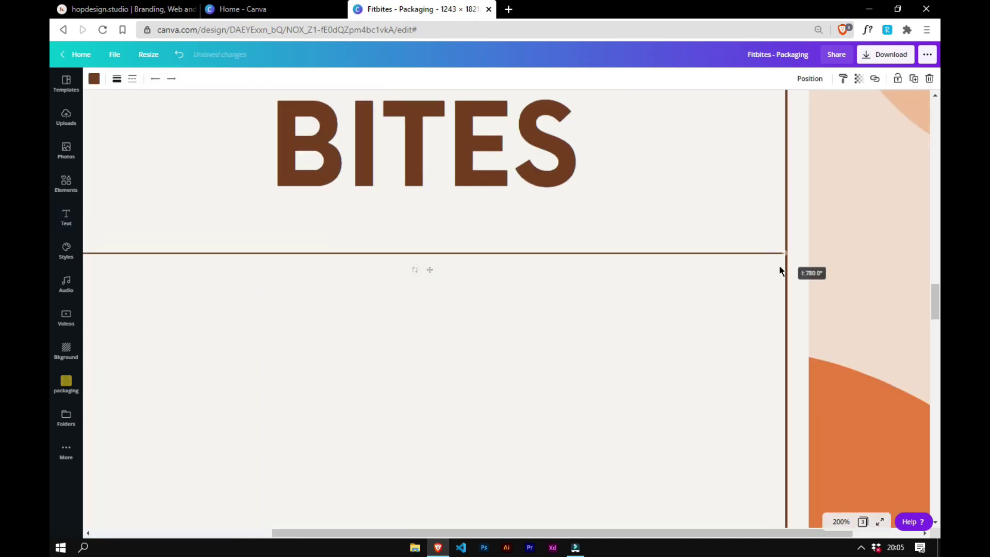
{"action": "left_click_drag", "start_coordinate": [399, 316], "coordinate": [658, 317]}
{"action": "left_click_drag", "start_coordinate": [412, 356], "coordinate": [684, 358]}
{"action": "left_click_drag", "start_coordinate": [431, 407], "coordinate": [700, 411]}
{"action": "key", "text": "ctrl+z"}
{"action": "key", "text": "ctrl+z"}
- Make the divider line more transparent and place a copy of it lower down, leaving a narrow band above the outline's lower edge
{"action": "scroll", "coordinate": [723, 263], "scroll_direction": "down", "scroll_amount": 3, "text": "ctrl"}
{"action": "scroll", "coordinate": [723, 263], "scroll_direction": "down", "scroll_amount": 3, "text": "ctrl"}
{"action": "left_click", "coordinate": [585, 284]}
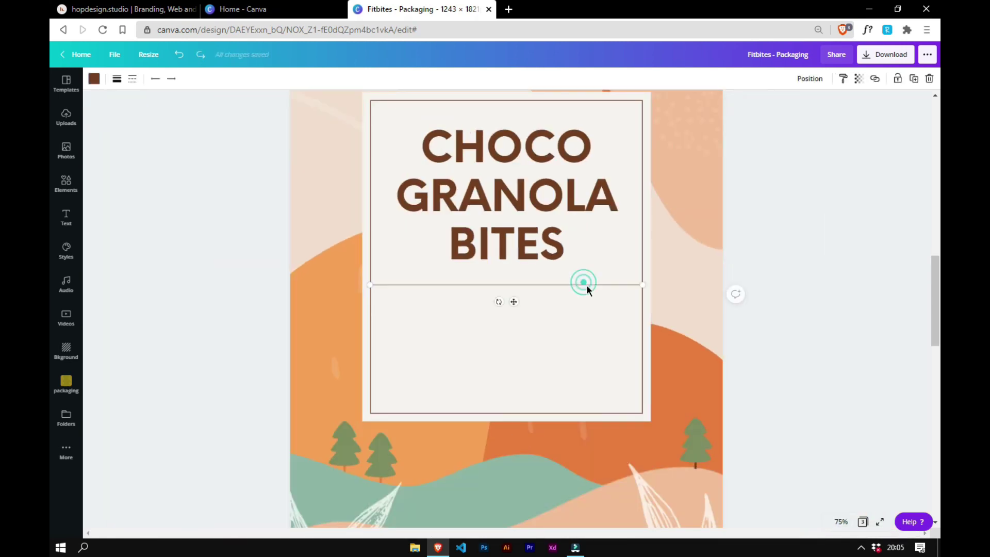
{"action": "left_click", "coordinate": [858, 78]}
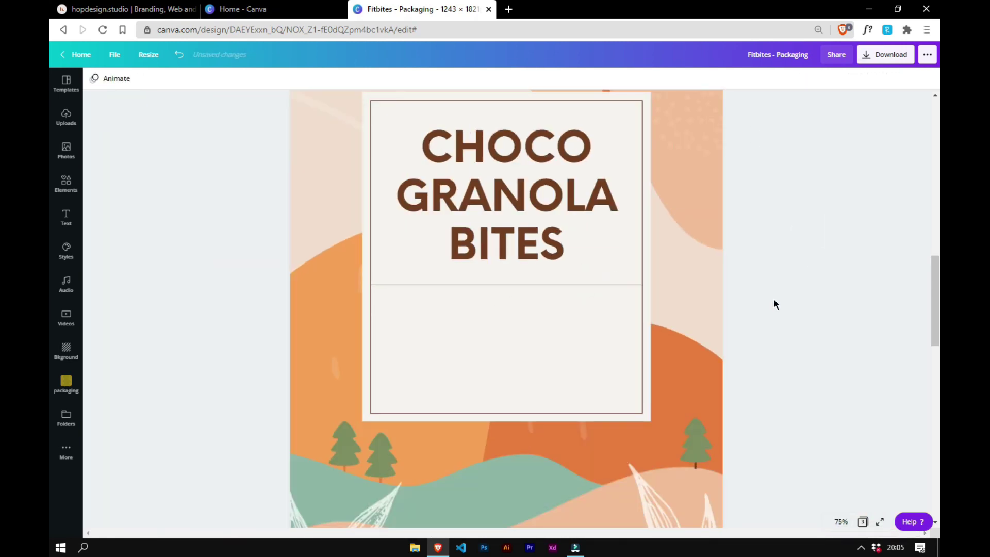
{"action": "left_click", "coordinate": [577, 284]}
{"action": "left_click_drag", "start_coordinate": [526, 288], "coordinate": [535, 375]}
{"action": "left_click", "coordinate": [796, 320]}
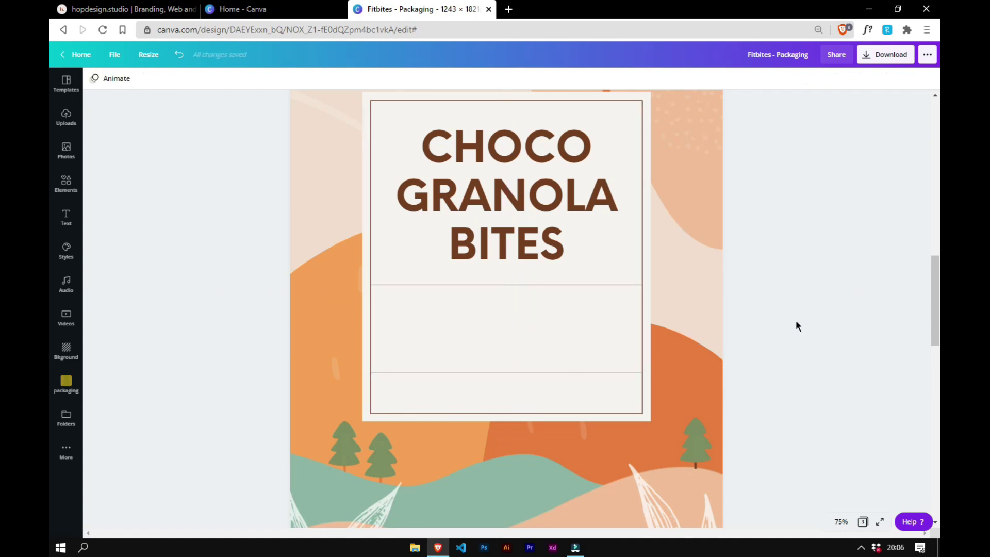
- Add a subheading in Cormorant Garamond Medium and fill it with the cupcake placeholder paragraph starting "Donut cheesecake pie dessert"
{"action": "left_click", "coordinate": [66, 217]}
{"action": "left_click", "coordinate": [132, 157]}
{"action": "left_click", "coordinate": [313, 79]}
{"action": "left_click", "coordinate": [139, 106]}
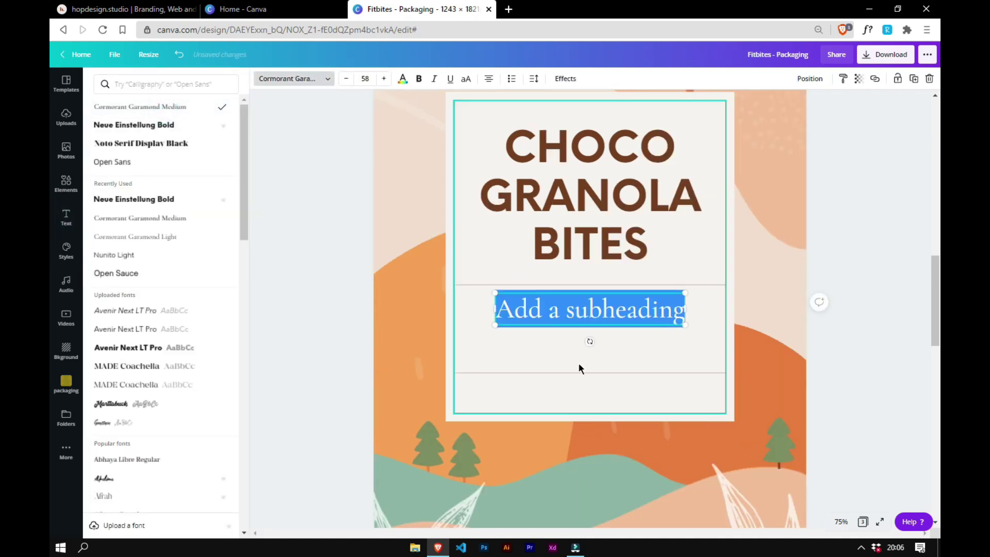
{"action": "type", "text": "Donut cheesecake pie dessert bear claw pie carrot cake muffin icing. Croissant ice cream gummies brownie. Powder bonbon toffee lollipop dessert cheesecake jelly-o."}
- Set the paragraph to size 18 and narrow its text box to fit inside the brown outline on three lines
{"action": "left_click", "coordinate": [371, 78]}
{"action": "type", "text": "16"}
{"action": "key", "text": "Return"}
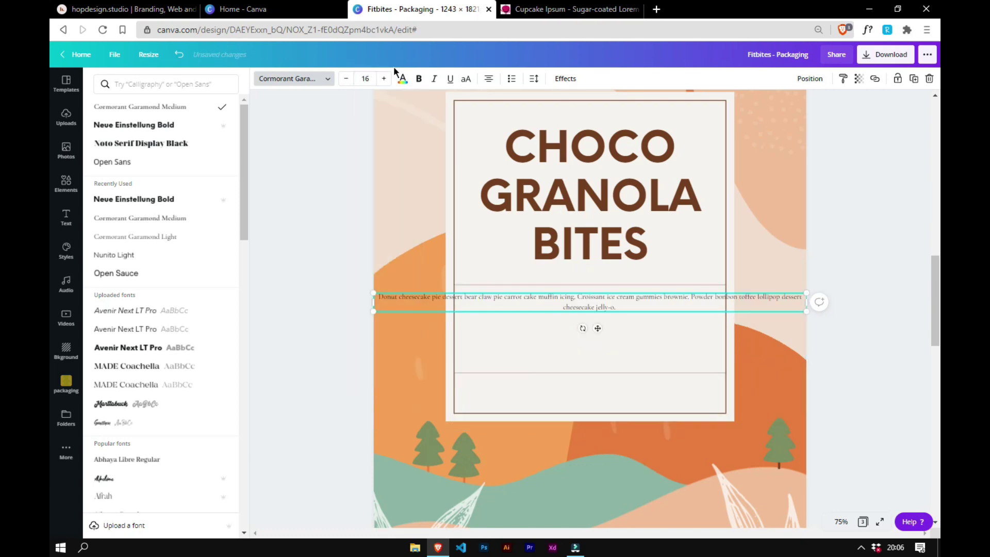
{"action": "left_click", "coordinate": [384, 78]}
{"action": "left_click", "coordinate": [384, 79]}
{"action": "left_click_drag", "start_coordinate": [372, 302], "coordinate": [464, 305]}
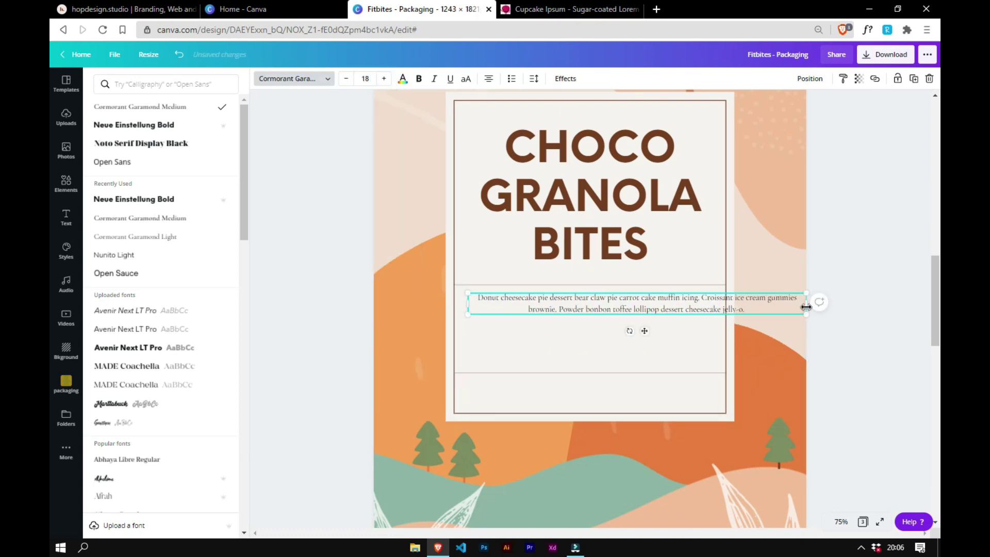
{"action": "left_click_drag", "start_coordinate": [806, 304], "coordinate": [711, 308]}
- Set the paragraph's line height to 1.6
{"action": "left_click", "coordinate": [644, 304]}
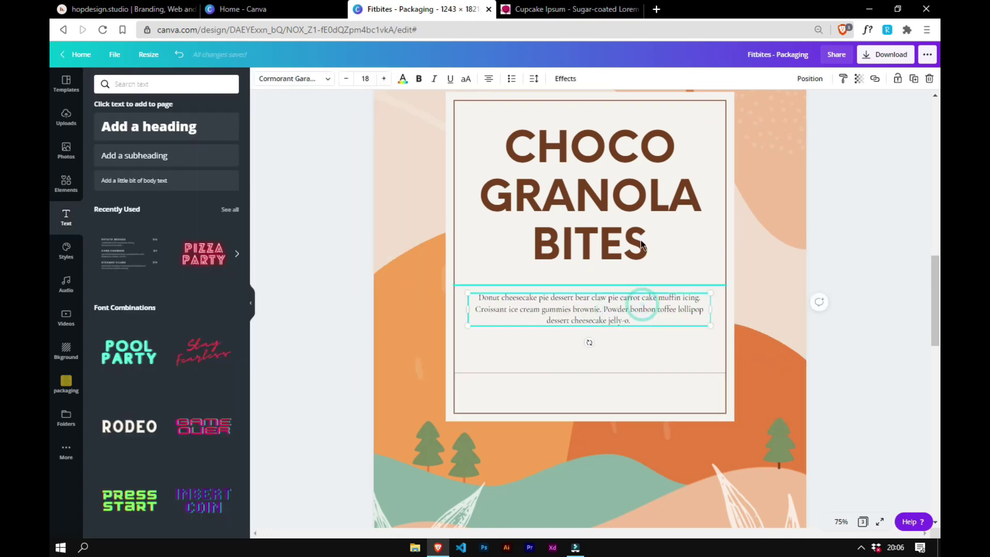
{"action": "left_click", "coordinate": [534, 80]}
{"action": "left_click", "coordinate": [665, 129]}
{"action": "type", "text": "1.6"}
{"action": "key", "text": "Return"}
{"action": "left_click", "coordinate": [841, 186]}
- Adjust the paragraph's position so it sits centred between the two divider lines
{"action": "scroll", "coordinate": [722, 258], "scroll_direction": "up", "scroll_amount": 1}
{"action": "mouse_move", "coordinate": [603, 335]}
{"action": "left_mouse_down"}
{"action": "mouse_move", "coordinate": [599, 350]}
{"action": "mouse_move", "coordinate": [593, 336]}
{"action": "left_mouse_up"}
{"action": "left_click", "coordinate": [819, 341]}
{"action": "scroll", "coordinate": [624, 382], "scroll_direction": "down", "scroll_amount": 2}
{"action": "left_click", "coordinate": [839, 302]}
{"action": "scroll", "coordinate": [892, 330], "scroll_direction": "up", "scroll_amount": 1}
{"action": "left_click_drag", "start_coordinate": [592, 315], "coordinate": [593, 320]}
{"action": "left_click_drag", "start_coordinate": [596, 264], "coordinate": [617, 263]}
{"action": "left_click", "coordinate": [824, 204]}
{"action": "left_click", "coordinate": [815, 223]}
{"action": "left_click", "coordinate": [621, 275]}
{"action": "left_click", "coordinate": [844, 209]}
- Increase the placeholder paragraph's font size to 20
{"action": "left_click", "coordinate": [937, 296]}
{"action": "scroll", "coordinate": [938, 295], "scroll_direction": "up", "scroll_amount": 3}
{"action": "left_click", "coordinate": [655, 290]}
{"action": "double_click", "coordinate": [382, 79]}
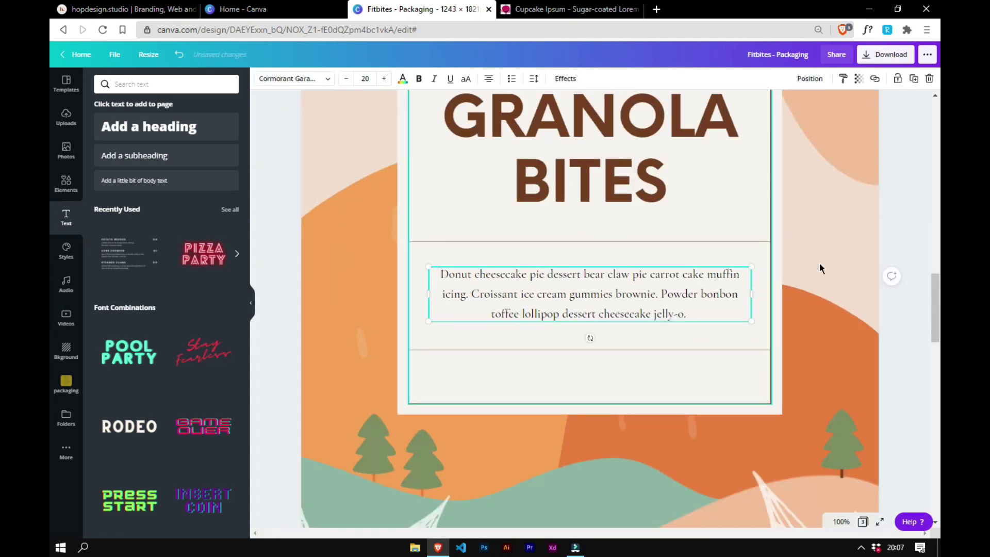
{"action": "left_click", "coordinate": [908, 224]}
- Raise the lower divider slightly and turn a copy of it into a short vertical line splitting the band beneath in half
{"action": "left_click", "coordinate": [592, 356]}
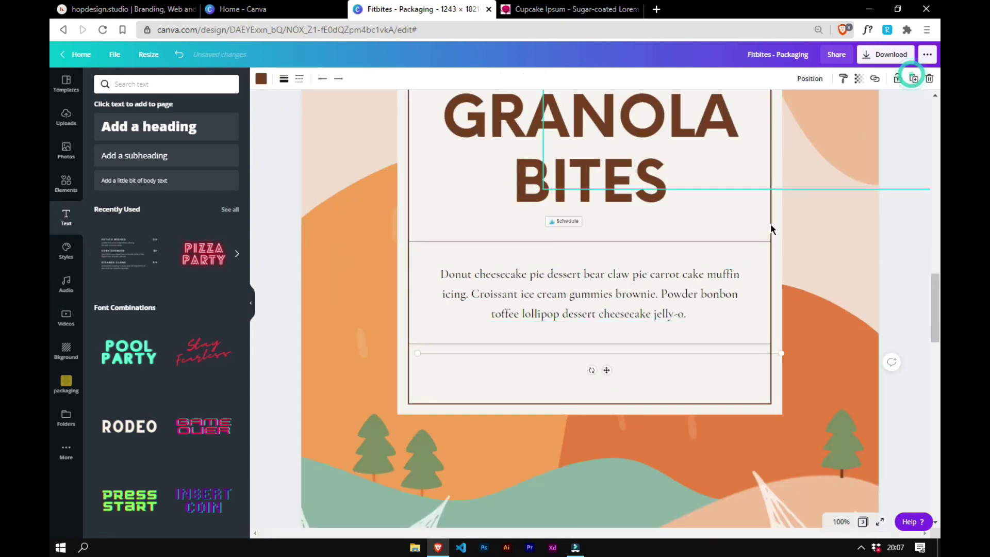
{"action": "left_click_drag", "start_coordinate": [497, 353], "coordinate": [497, 349]}
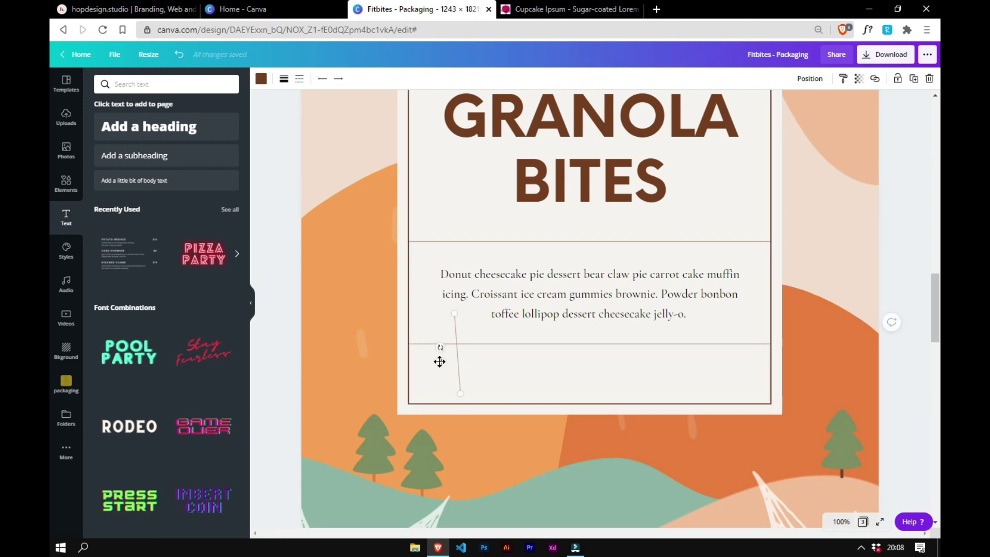
{"action": "left_click_drag", "start_coordinate": [567, 368], "coordinate": [573, 378]}
{"action": "left_click", "coordinate": [271, 176]}
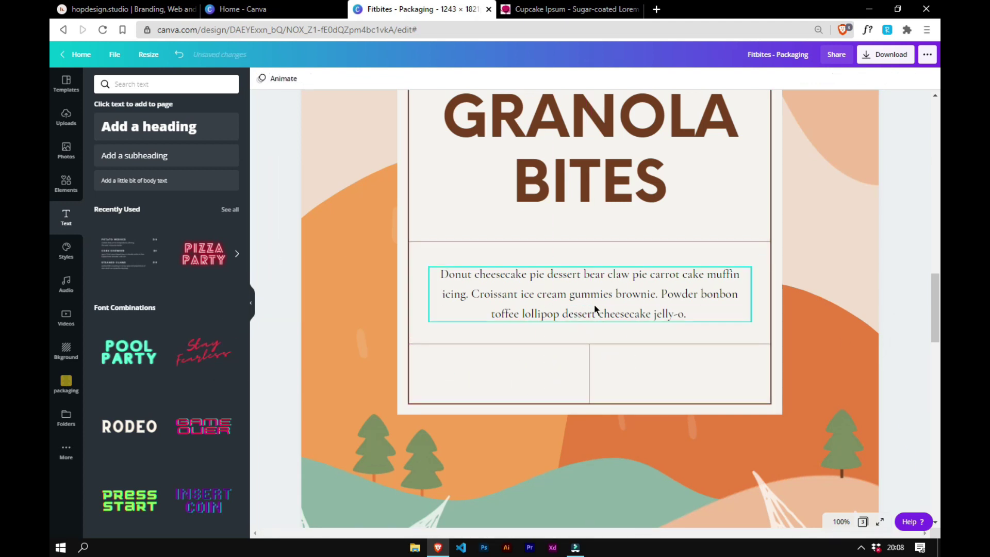
- Duplicate the paragraph, replace its text with "150gr", and fit it into the right-hand cell of the lower band
{"action": "left_click", "coordinate": [630, 201]}
{"action": "left_click", "coordinate": [609, 294]}
{"action": "left_click", "coordinate": [914, 79]}
{"action": "type", "text": "150g"}
{"action": "left_click_drag", "start_coordinate": [438, 284], "coordinate": [665, 284]}
{"action": "left_click_drag", "start_coordinate": [718, 309], "coordinate": [497, 394]}
{"action": "type", "text": "r"}
- Duplicate the weight text into the left-hand cell as "11/2021" and set it in Neue Einstellung at size 16
{"action": "left_click", "coordinate": [914, 78]}
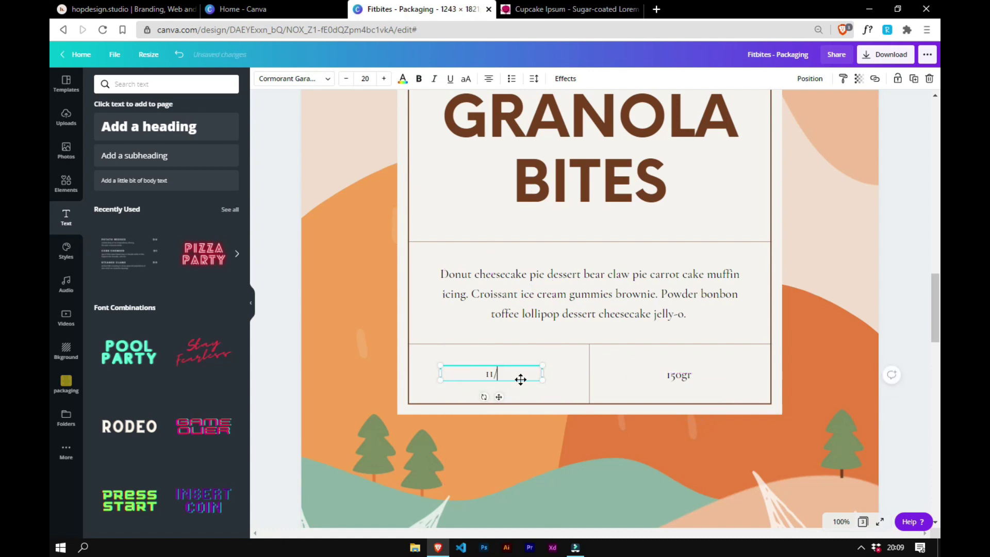
{"action": "left_click", "coordinate": [327, 79]}
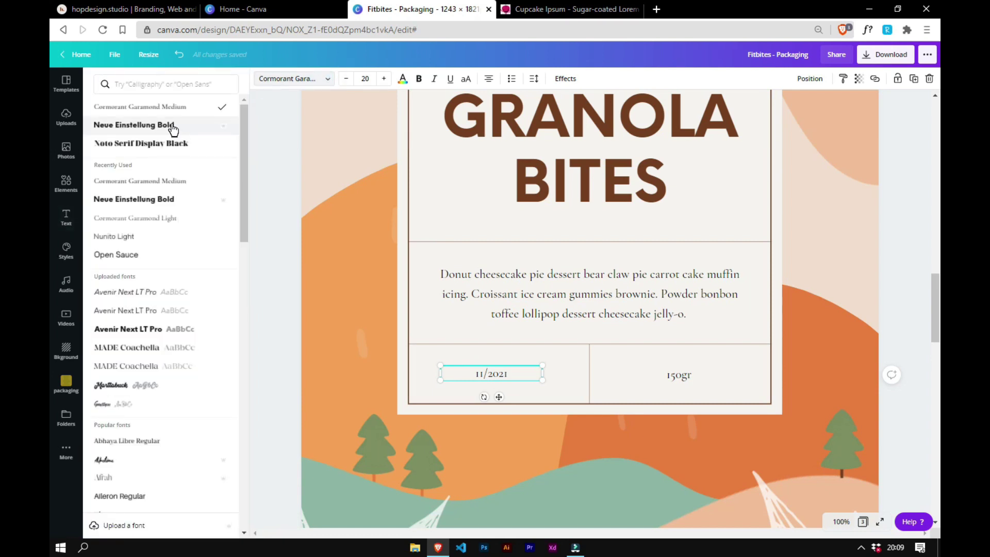
{"action": "left_click", "coordinate": [176, 84]}
{"action": "type", "text": "neue"}
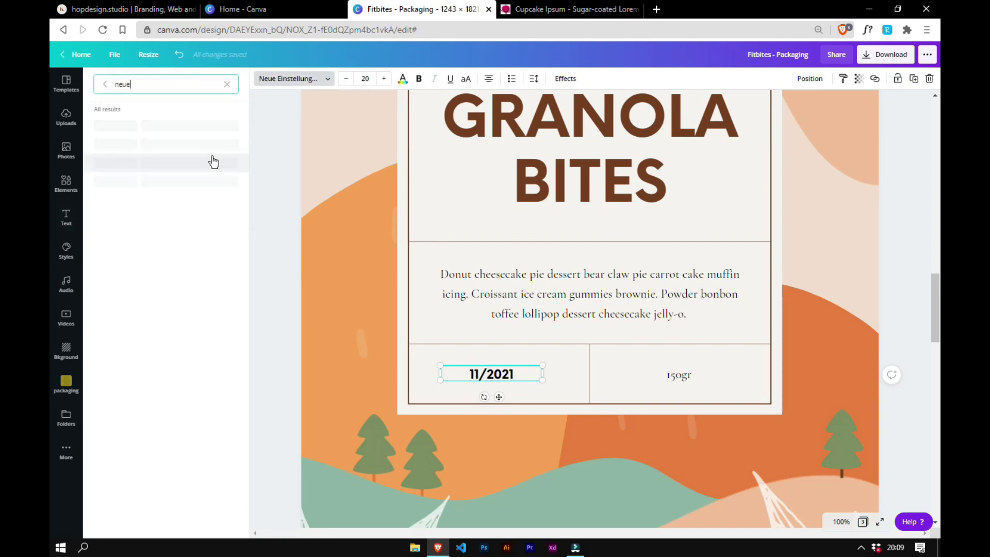
{"action": "left_click", "coordinate": [171, 143]}
{"action": "left_click_drag", "start_coordinate": [499, 397], "coordinate": [499, 397]}
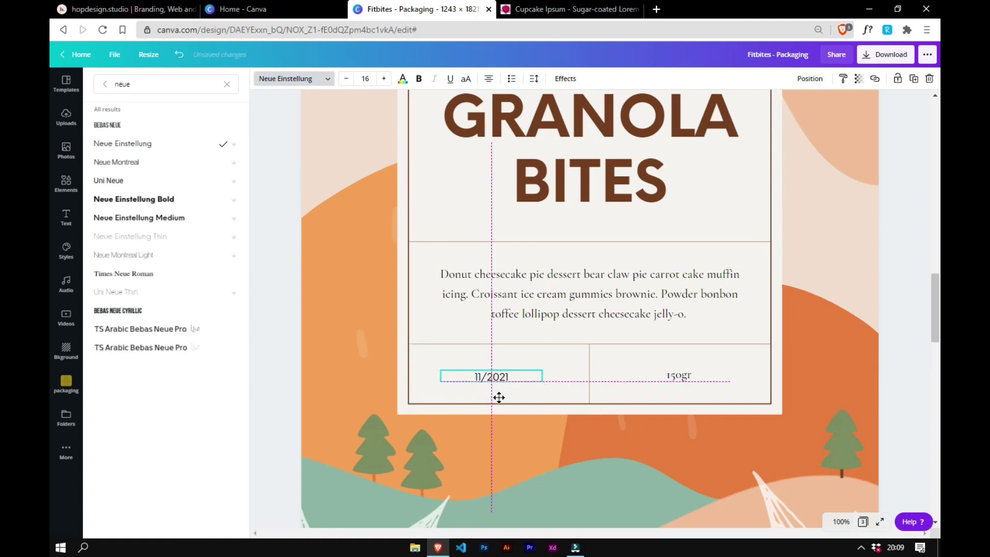
- Copy the date text's style onto the "150gr" text
{"action": "left_click", "coordinate": [858, 83]}
{"action": "left_click", "coordinate": [898, 232]}
{"action": "left_click", "coordinate": [842, 81]}
{"action": "left_click", "coordinate": [683, 376]}
{"action": "left_click", "coordinate": [824, 417]}
- Copy the fitsnack wordmark from the first page and place it centred near page 2's lower edge, between the leaf branches
{"action": "key", "text": "ctrl+minus"}
{"action": "key", "text": "ctrl+minus"}
{"action": "key", "text": "ctrl+minus"}
{"action": "left_click_drag", "start_coordinate": [935, 359], "coordinate": [931, 378]}
{"action": "key", "text": "ctrl+plus"}
{"action": "left_click", "coordinate": [514, 201]}
{"action": "key", "text": "ctrl+c"}
{"action": "key", "text": "ctrl+v"}
{"action": "left_click_drag", "start_coordinate": [521, 124], "coordinate": [595, 370]}
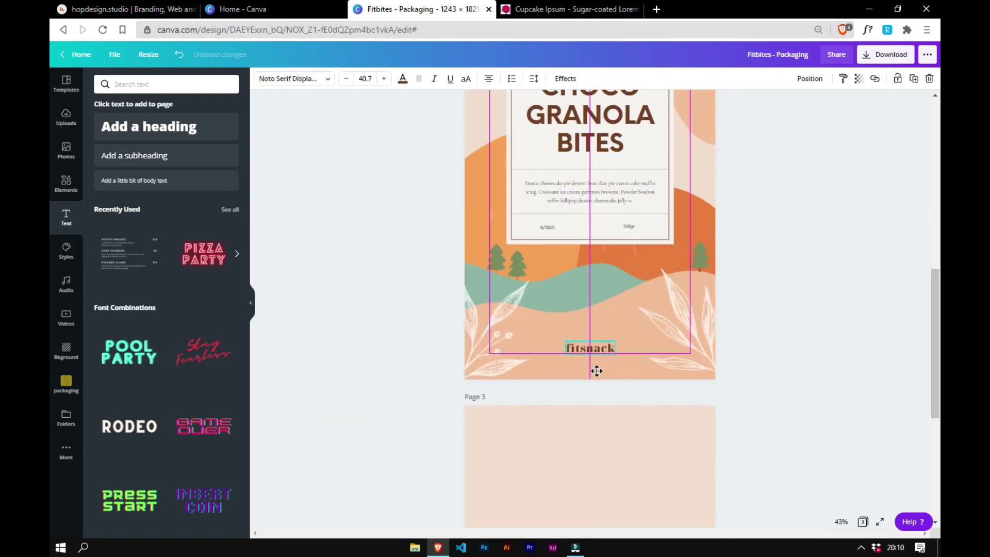
- Set the fitsnack wordmark's colour on page 2 to brown
{"action": "left_click", "coordinate": [403, 79]}
{"action": "left_click", "coordinate": [209, 196]}
{"action": "left_click", "coordinate": [128, 177]}
{"action": "left_click", "coordinate": [364, 307]}
- Delete the unused page 3
{"action": "left_click_drag", "start_coordinate": [936, 347], "coordinate": [937, 316]}
{"action": "key", "text": "ctrl+minus"}
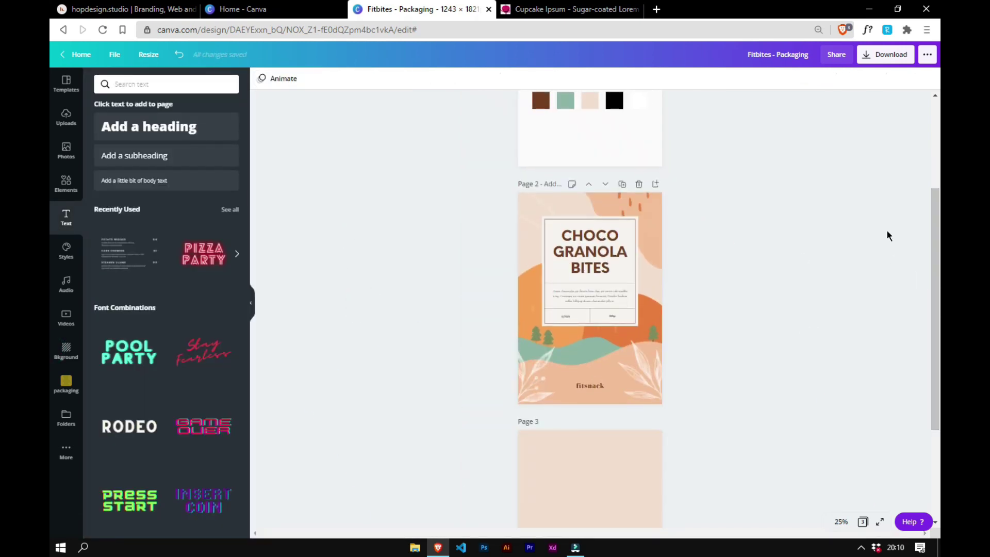
{"action": "key", "text": "ctrl+minus"}
{"action": "left_click", "coordinate": [671, 359]}
{"action": "key", "text": "ctrl+plus"}
{"action": "key", "text": "ctrl+plus"}
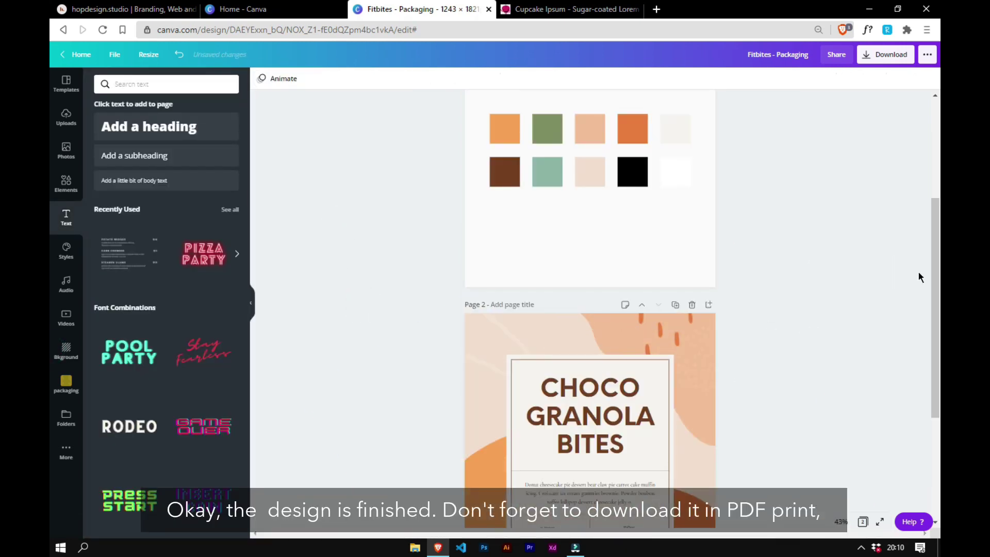
- Download the packaging design as a PDF Print file named "Fitbites - Packaging.pdf"
{"action": "scroll", "coordinate": [871, 270], "scroll_direction": "down", "scroll_amount": 3}
{"action": "left_click", "coordinate": [899, 55]}
{"action": "left_click", "coordinate": [886, 118]}
{"action": "scroll", "coordinate": [877, 171], "scroll_direction": "down", "scroll_amount": 2}
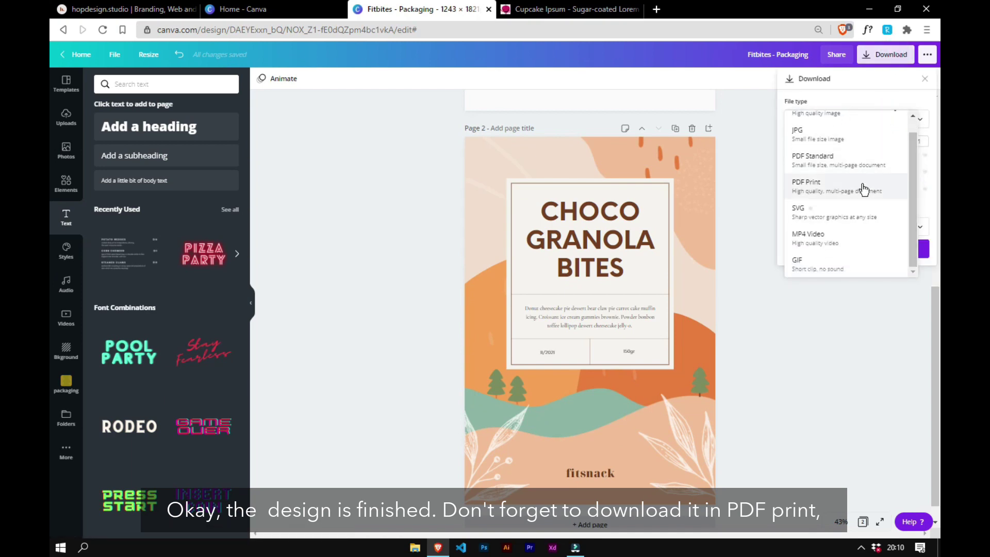
{"action": "left_click", "coordinate": [869, 186]}
{"action": "left_click", "coordinate": [856, 174]}
{"action": "left_click", "coordinate": [846, 175]}
{"action": "left_click", "coordinate": [788, 136]}
{"action": "left_click", "coordinate": [835, 191]}
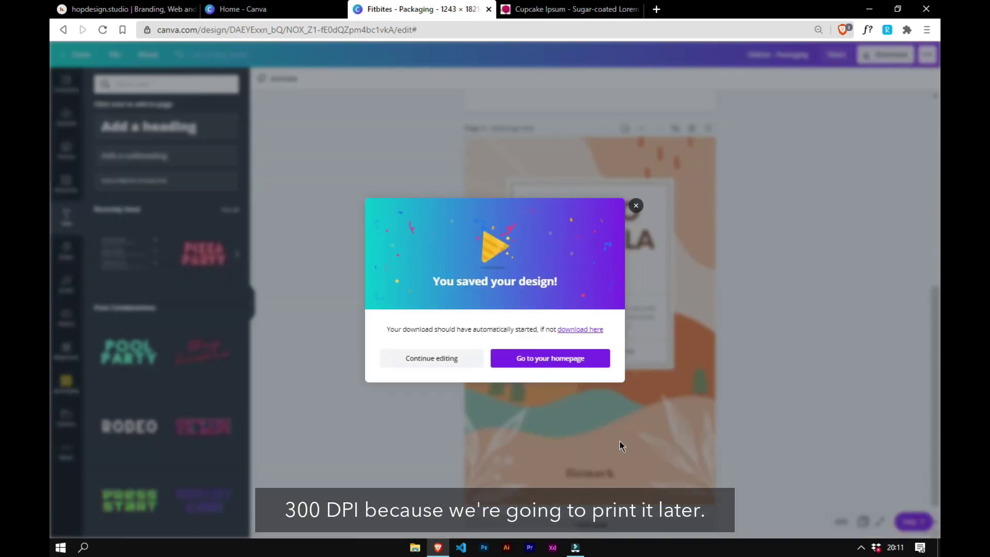
{"action": "key", "text": "Return"}
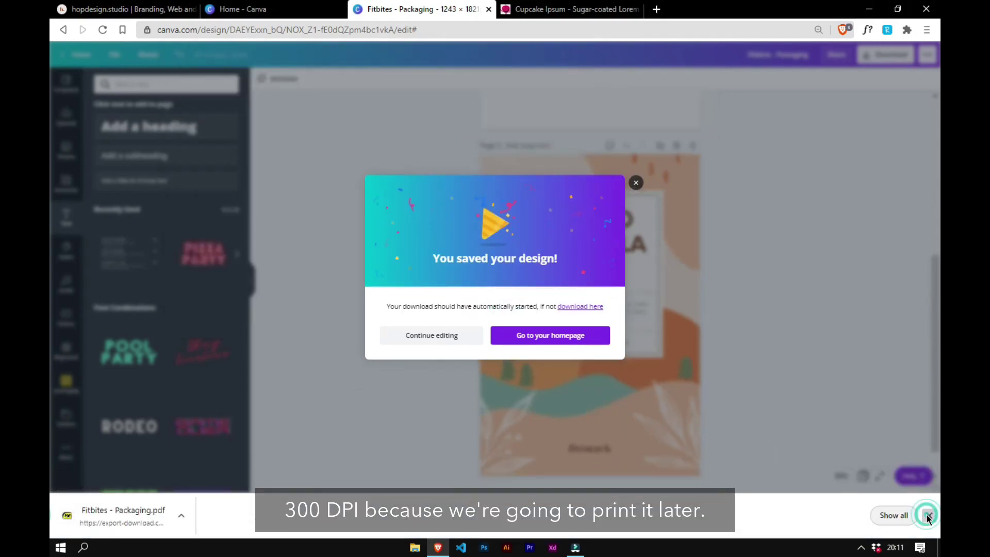
{"action": "left_click", "coordinate": [927, 518]}
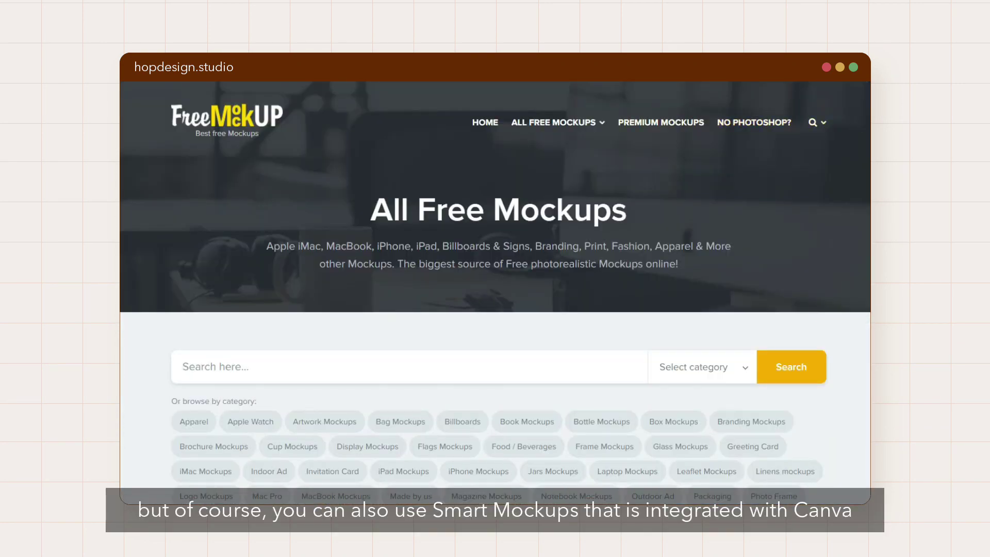
- Look through the mockup listings on the FreeMockUP site and the mockup types offered by Smartmockups
{"action": "scroll", "coordinate": [437, 425], "scroll_direction": "down", "scroll_amount": 10}
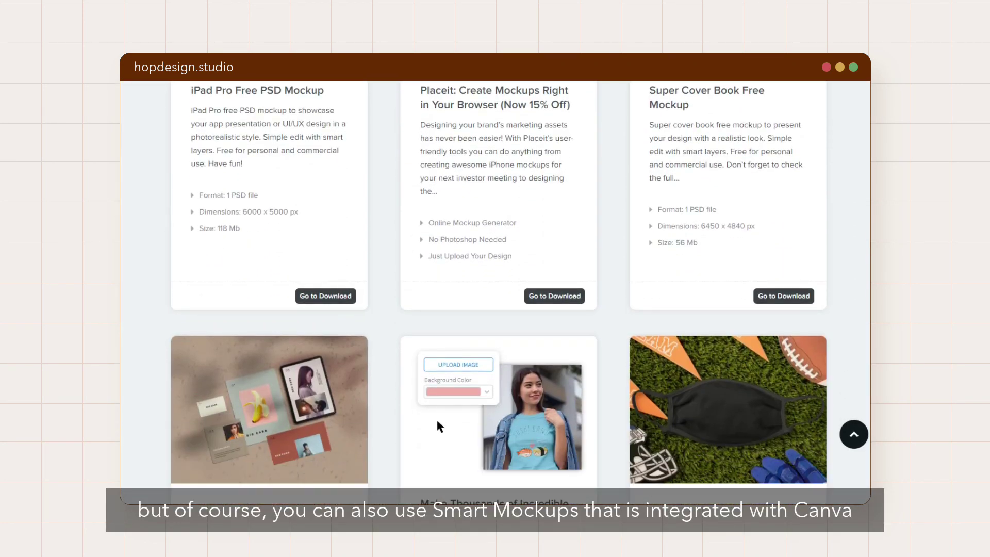
{"action": "scroll", "coordinate": [436, 417], "scroll_direction": "down", "scroll_amount": 5}
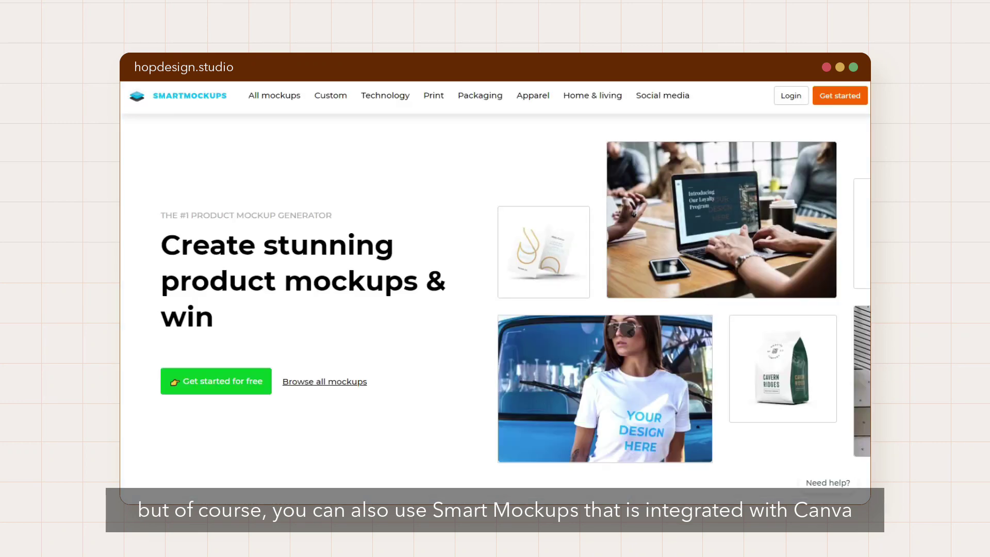
{"action": "scroll", "coordinate": [495, 292], "scroll_direction": "down", "scroll_amount": 8}
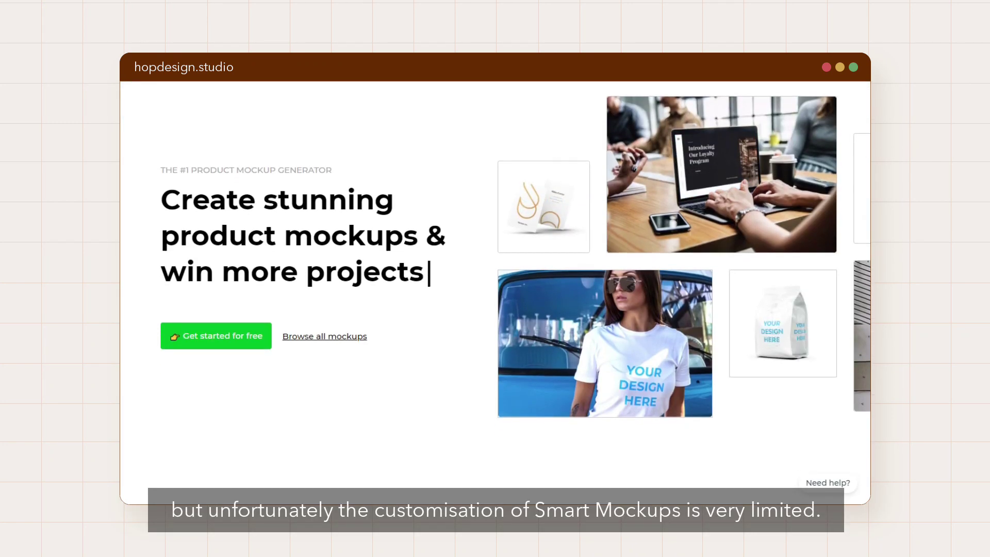
{"action": "scroll", "coordinate": [495, 289], "scroll_direction": "down", "scroll_amount": 10}
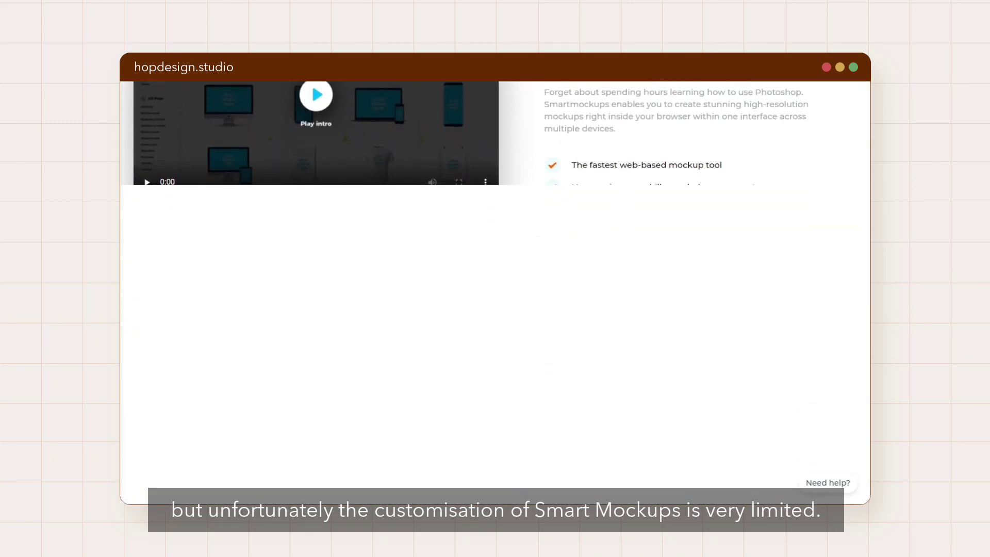
{"action": "scroll", "coordinate": [495, 288], "scroll_direction": "up", "scroll_amount": 2}
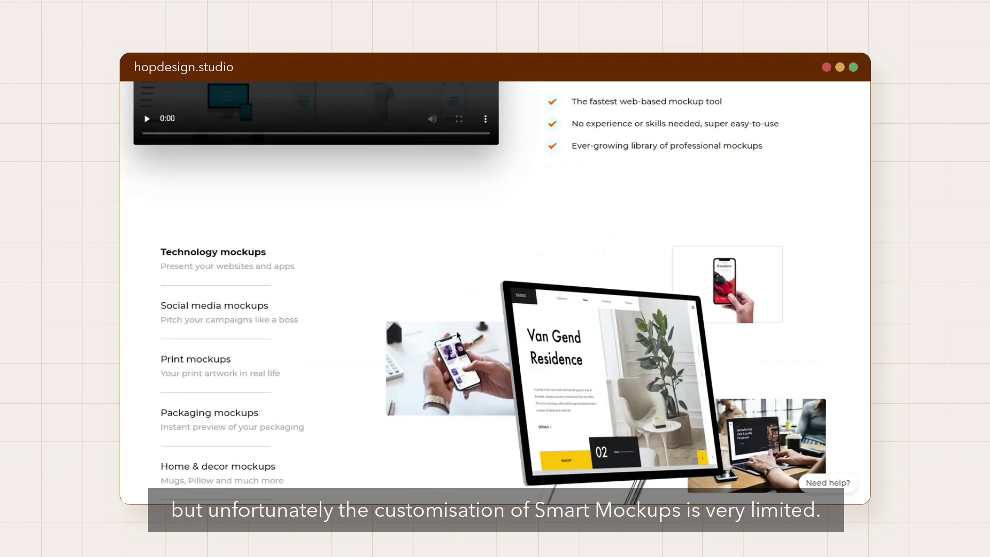
- Preview the packaging mockups category among the Smartmockups mockup types
{"action": "left_click", "coordinate": [231, 413]}
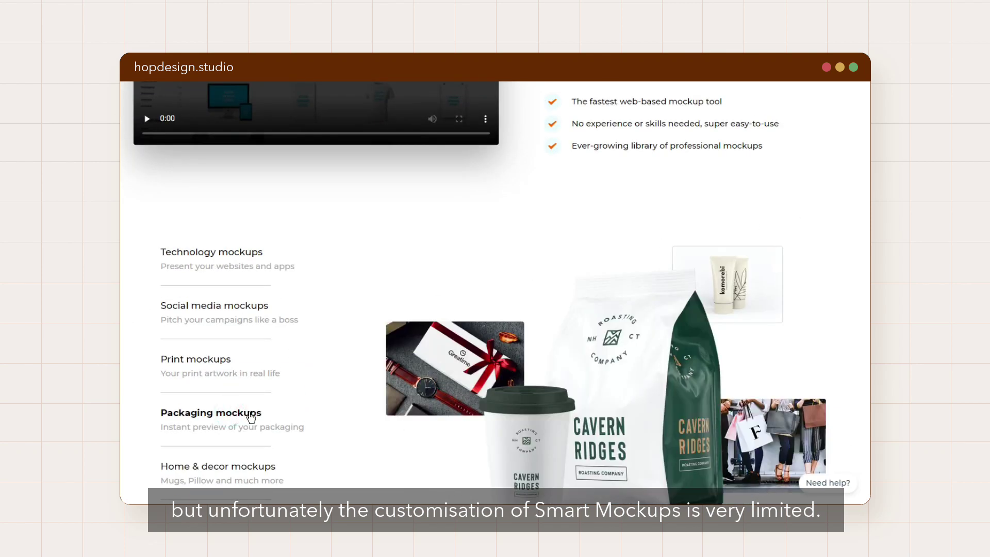